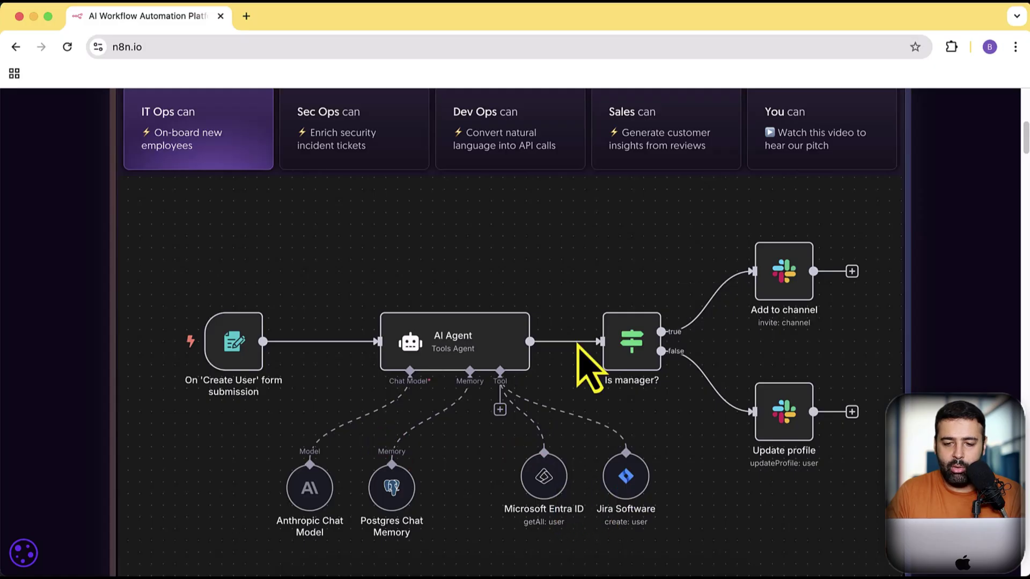
Look over the n8n homepage and open the Self-host n8n documentation.
{"action": "scroll", "coordinate": [416, 270], "scroll_direction": "down", "scroll_amount": 4}
{"action": "scroll", "coordinate": [417, 268], "scroll_direction": "down", "scroll_amount": 6}
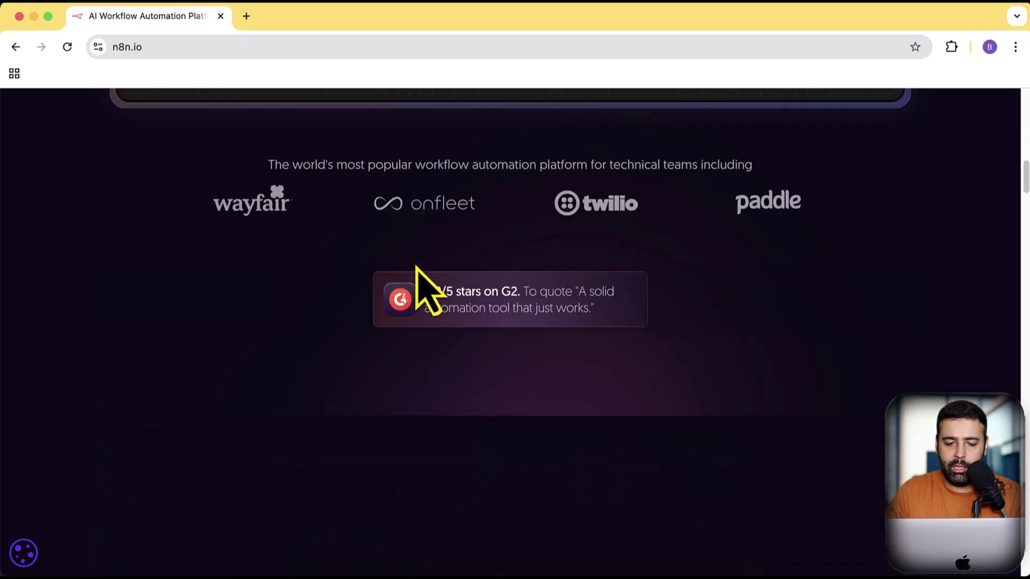
{"action": "scroll", "coordinate": [417, 267], "scroll_direction": "down", "scroll_amount": 5}
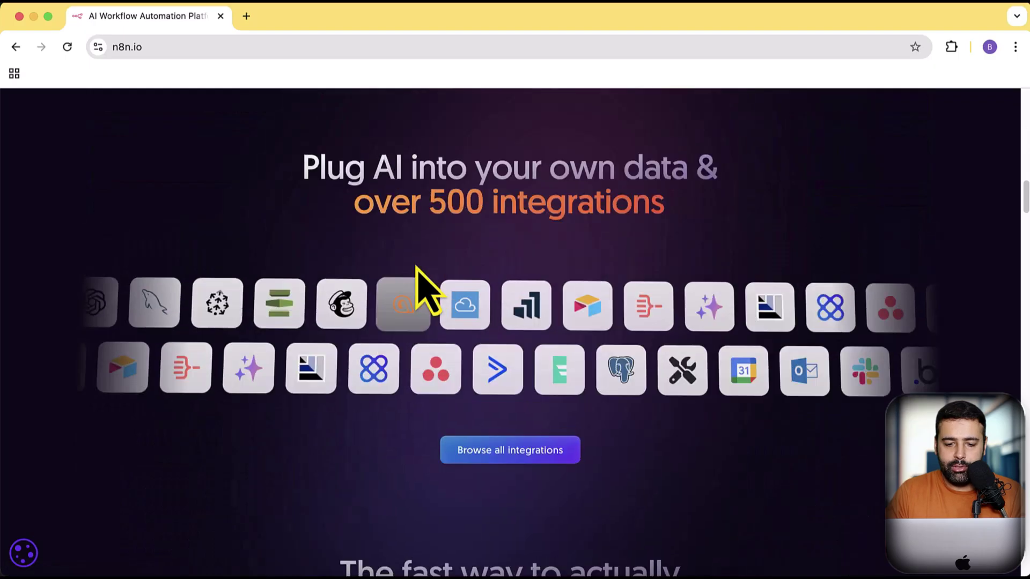
{"action": "scroll", "coordinate": [417, 267], "scroll_direction": "up", "scroll_amount": 8}
{"action": "scroll", "coordinate": [416, 267], "scroll_direction": "up", "scroll_amount": 10}
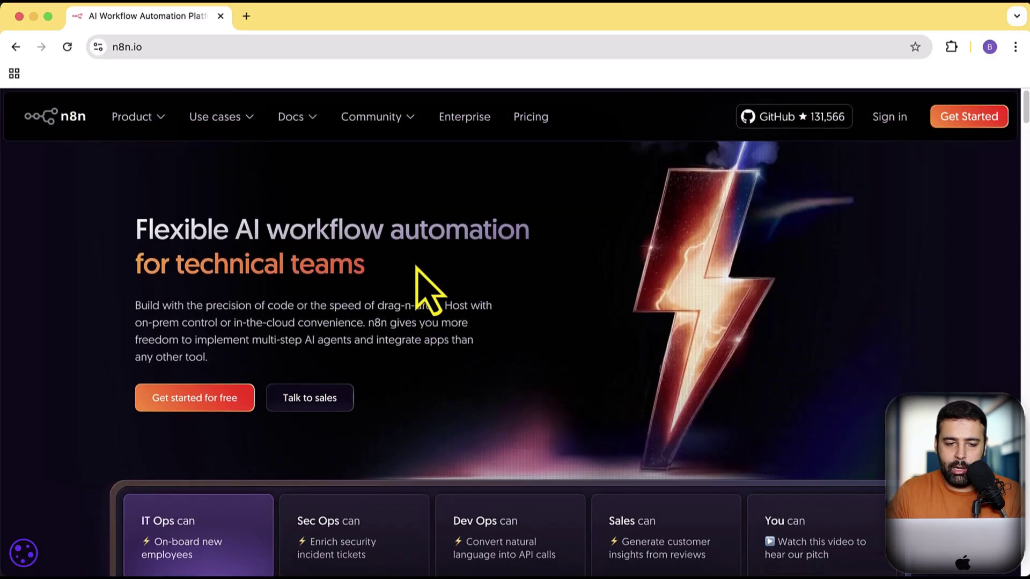
{"action": "mouse_move", "coordinate": [301, 129]}
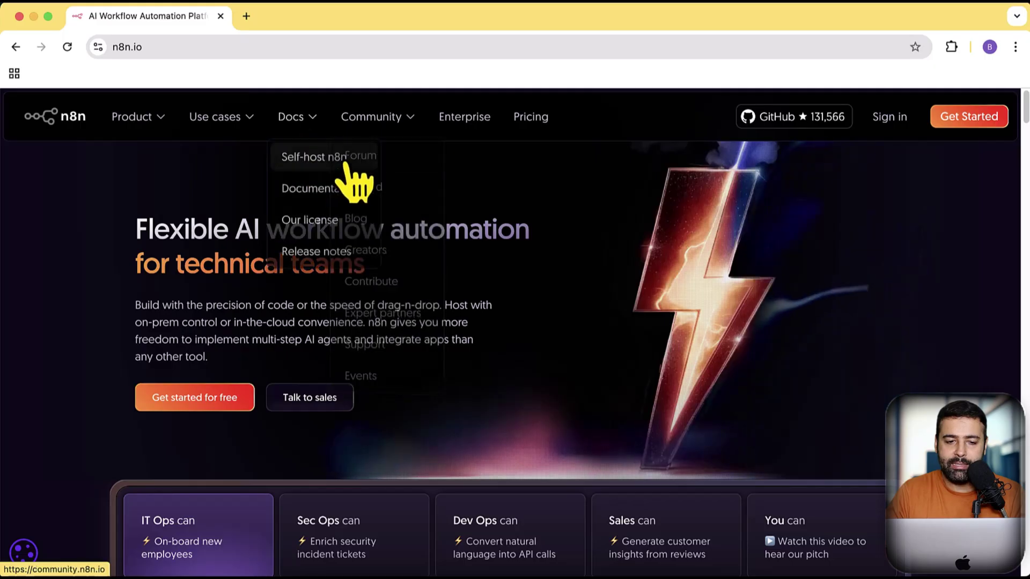
{"action": "left_click", "coordinate": [317, 164]}
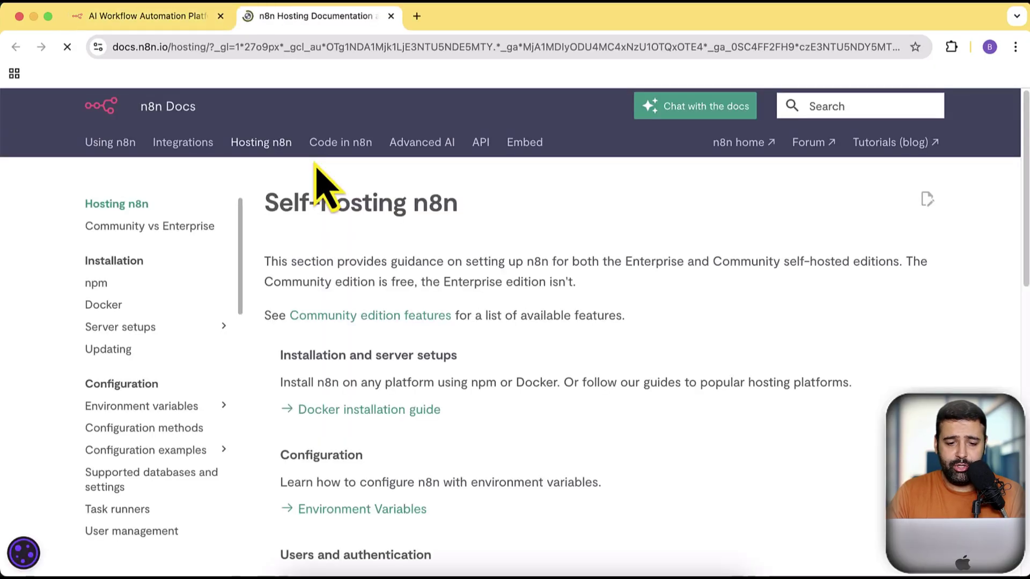
Open the npm installation guide in the hosting documentation and review its requirements.
{"action": "scroll", "coordinate": [510, 338], "scroll_direction": "down", "scroll_amount": 10}
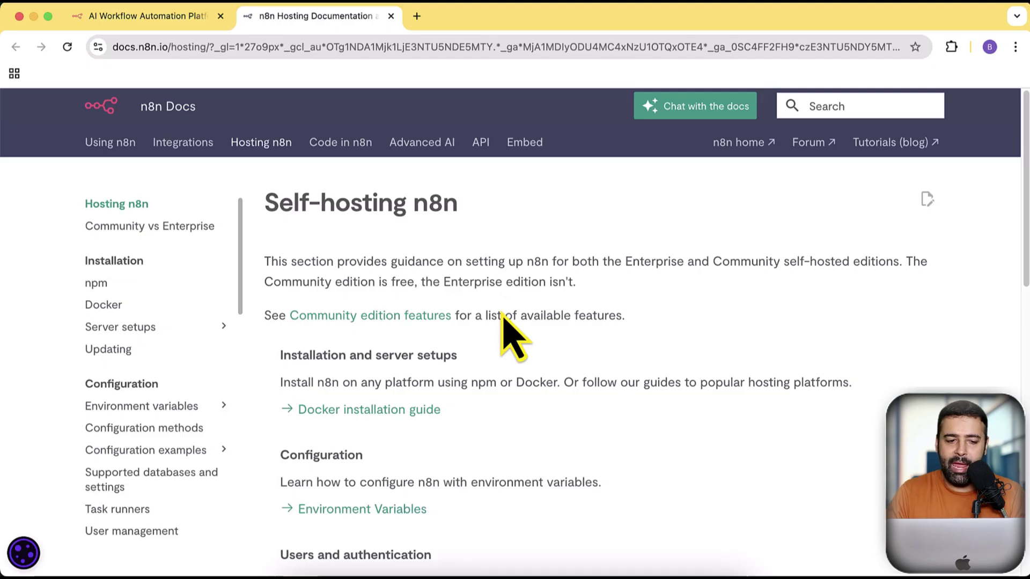
{"action": "left_click", "coordinate": [99, 283]}
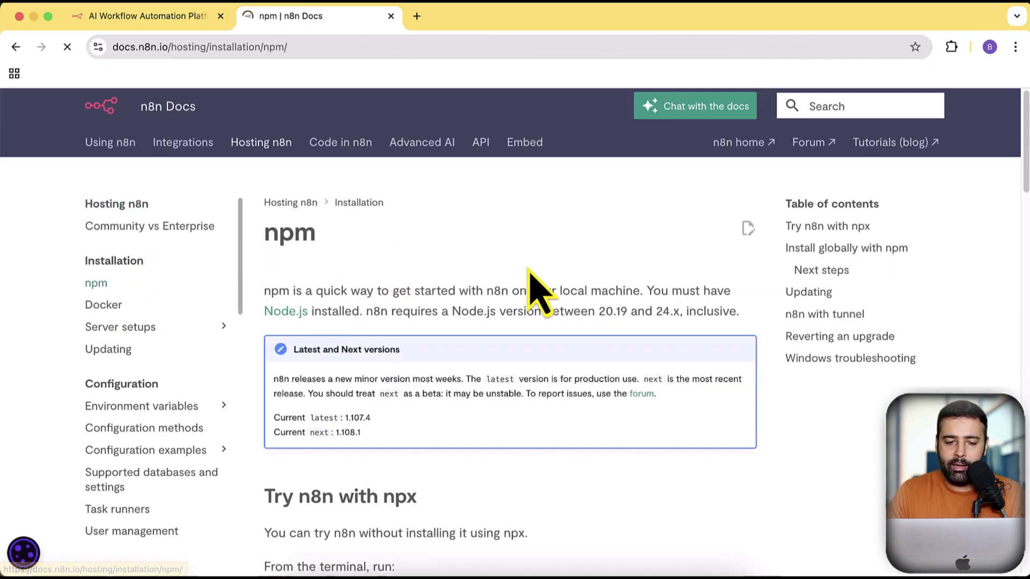
{"action": "scroll", "coordinate": [592, 256], "scroll_direction": "down", "scroll_amount": 1}
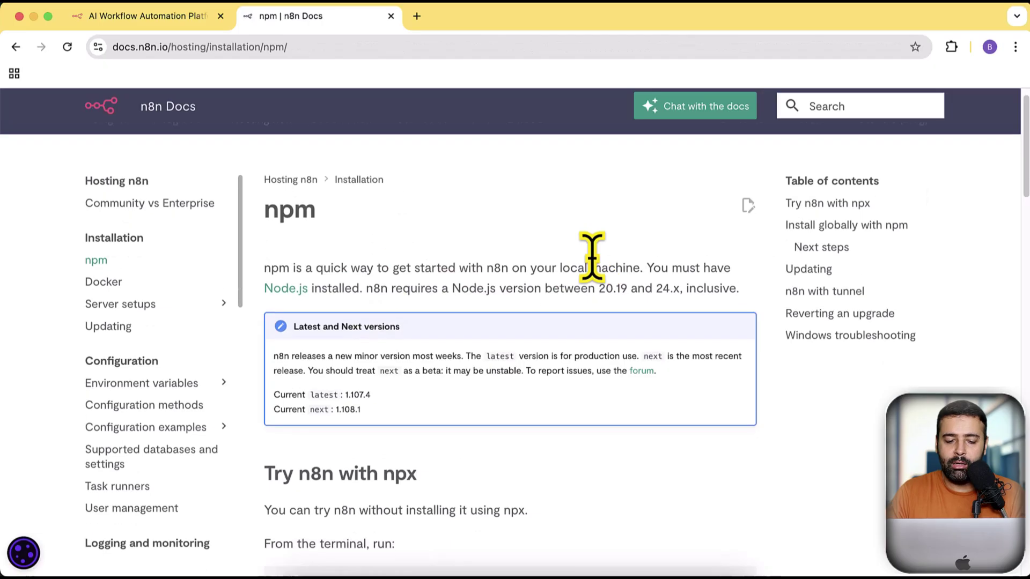
{"action": "scroll", "coordinate": [598, 273], "scroll_direction": "down", "scroll_amount": 4}
{"action": "scroll", "coordinate": [600, 279], "scroll_direction": "up", "scroll_amount": 5}
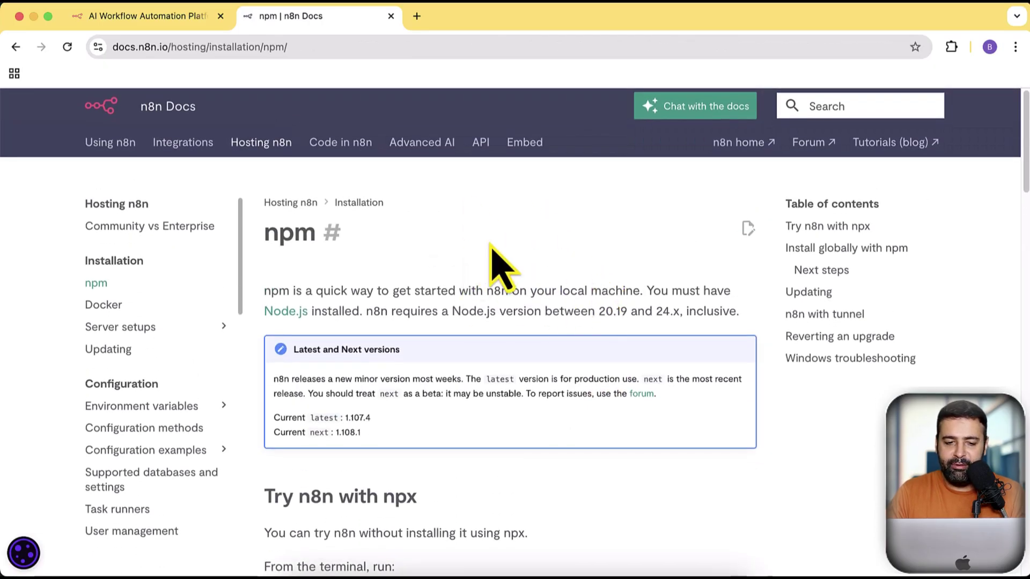
{"action": "scroll", "coordinate": [490, 247], "scroll_direction": "down", "scroll_amount": 5}
{"action": "scroll", "coordinate": [470, 301], "scroll_direction": "up", "scroll_amount": 5}
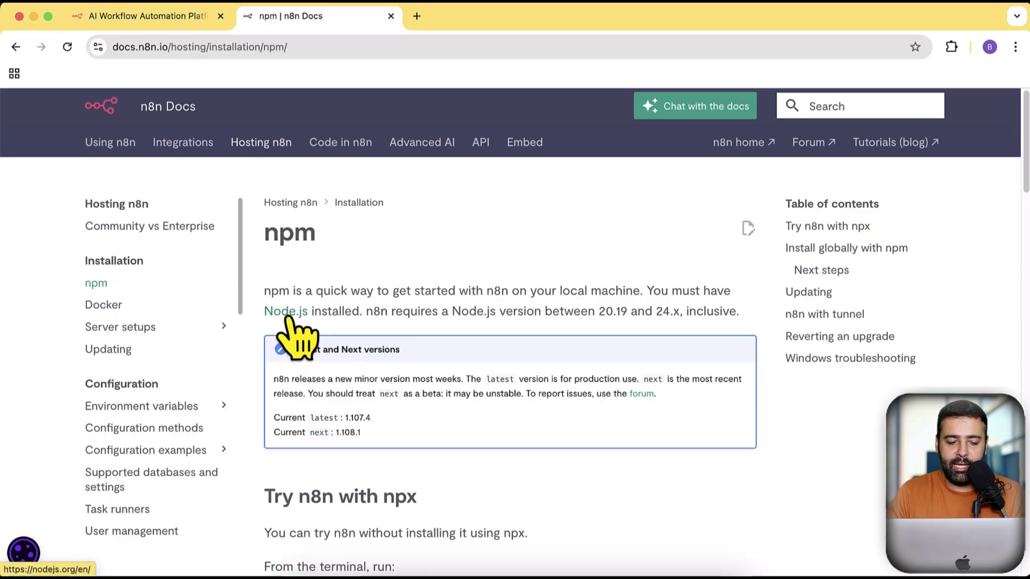
Open the Node.js download page linked from the guide and check the available operating system options.
{"action": "left_click", "coordinate": [485, 17]}
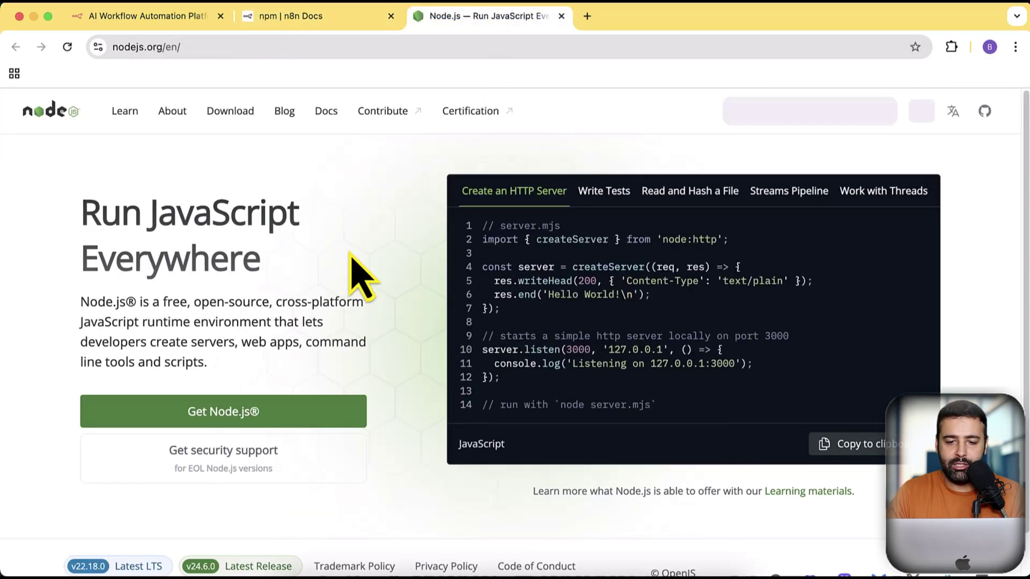
{"action": "left_click", "coordinate": [243, 423]}
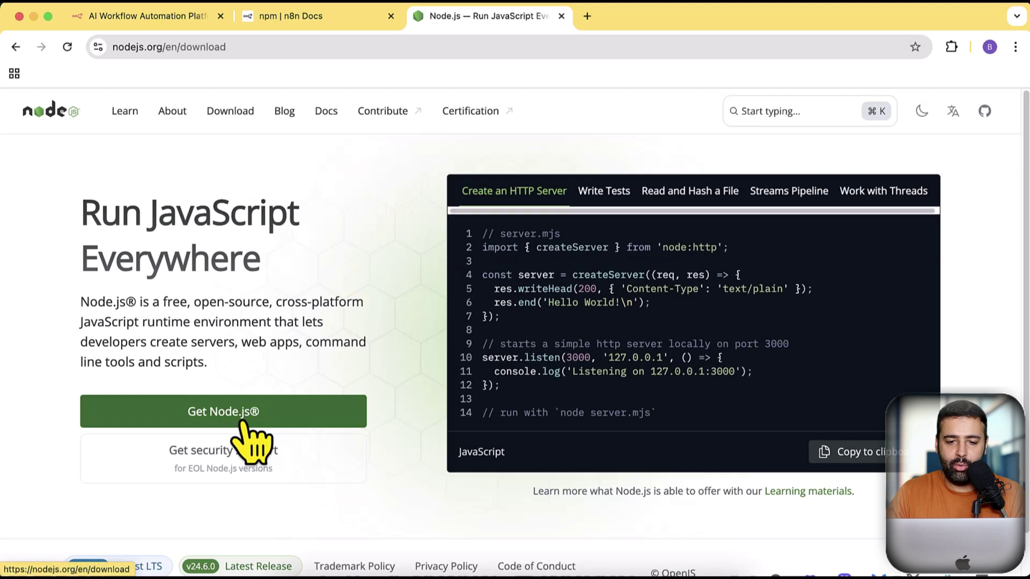
{"action": "scroll", "coordinate": [820, 219], "scroll_direction": "down", "scroll_amount": 1}
{"action": "scroll", "coordinate": [804, 214], "scroll_direction": "up", "scroll_amount": 1}
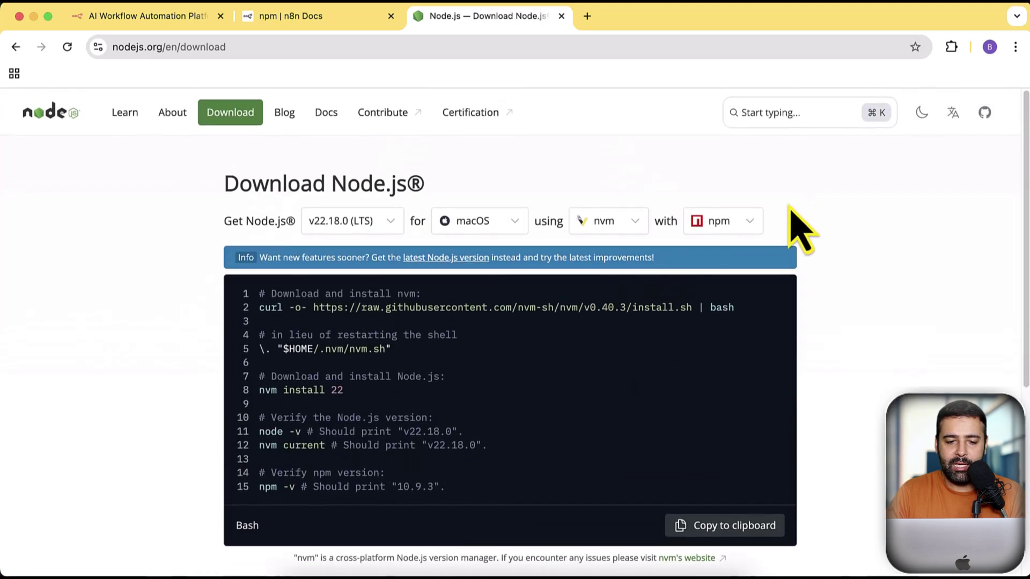
{"action": "left_click", "coordinate": [513, 222]}
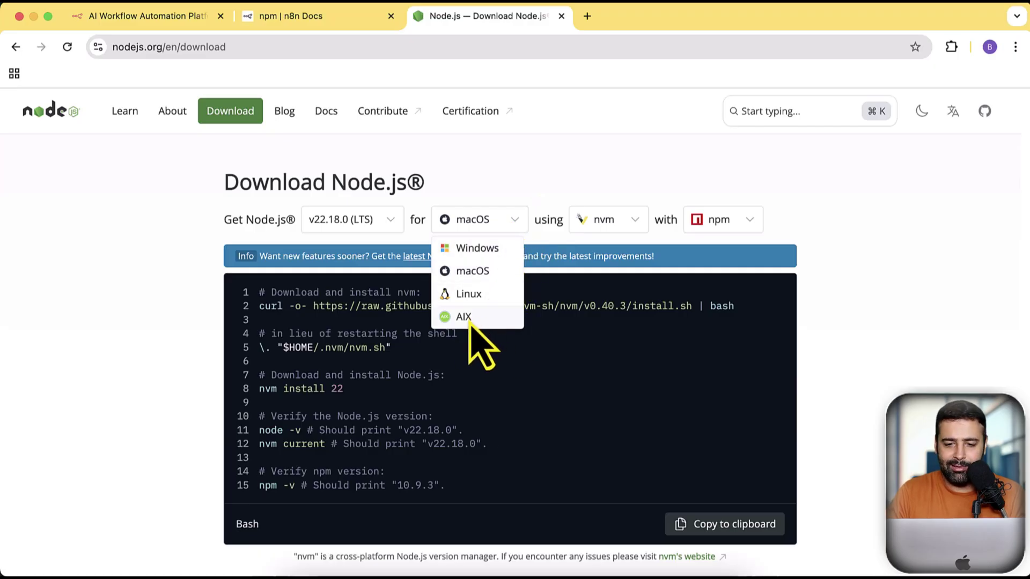
{"action": "left_click", "coordinate": [801, 290]}
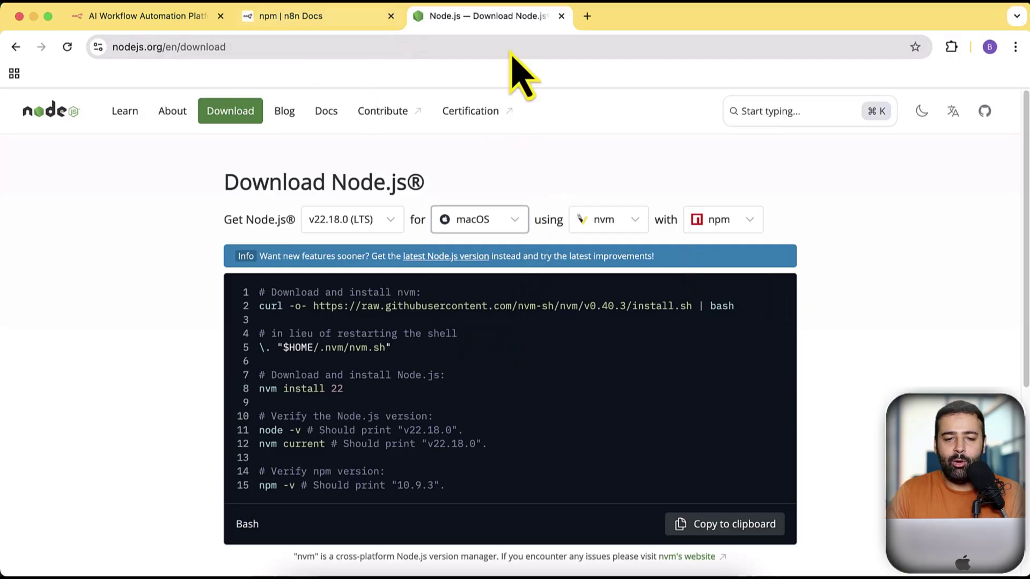
Return to the n8n npm guide and copy the global install command "npm install n8n -g".
{"action": "left_click", "coordinate": [345, 20]}
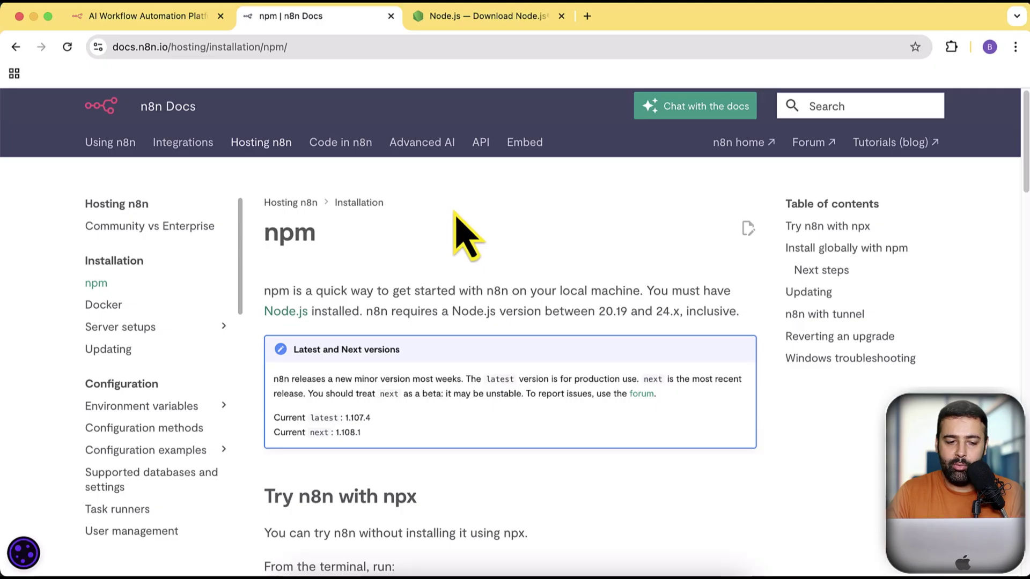
{"action": "scroll", "coordinate": [739, 271], "scroll_direction": "down", "scroll_amount": 1}
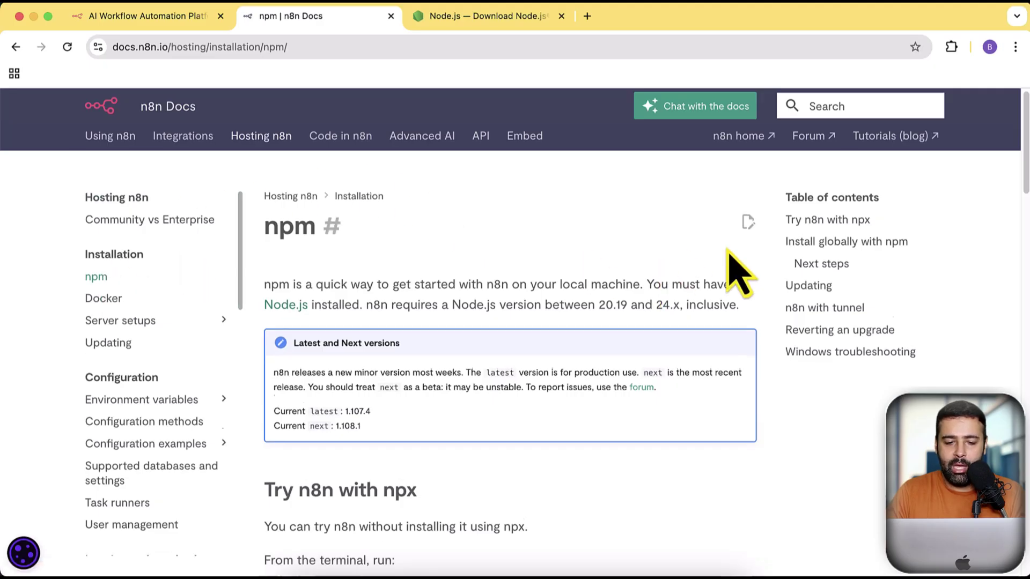
{"action": "scroll", "coordinate": [739, 271], "scroll_direction": "down", "scroll_amount": 5}
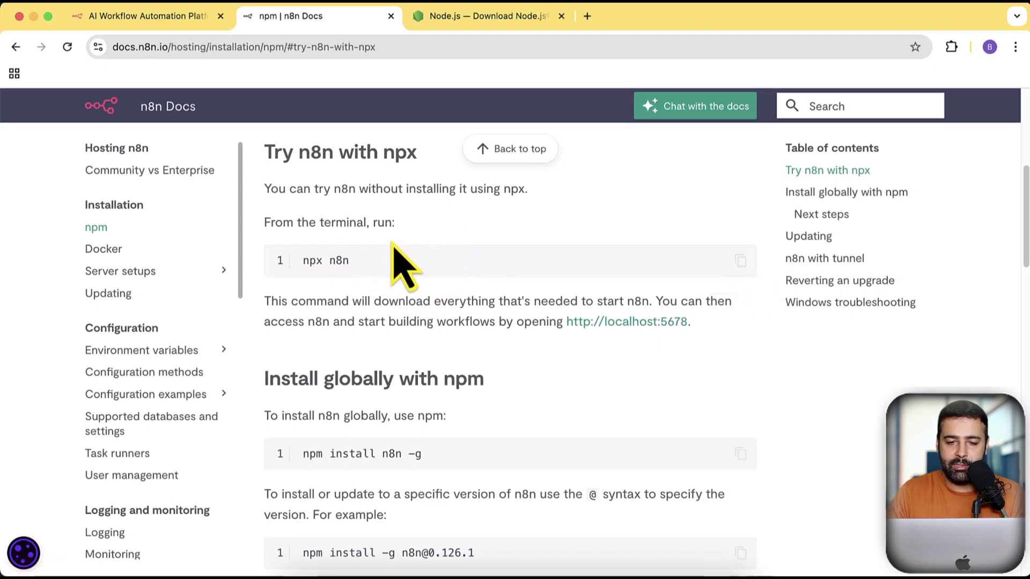
{"action": "scroll", "coordinate": [560, 241], "scroll_direction": "down", "scroll_amount": 5}
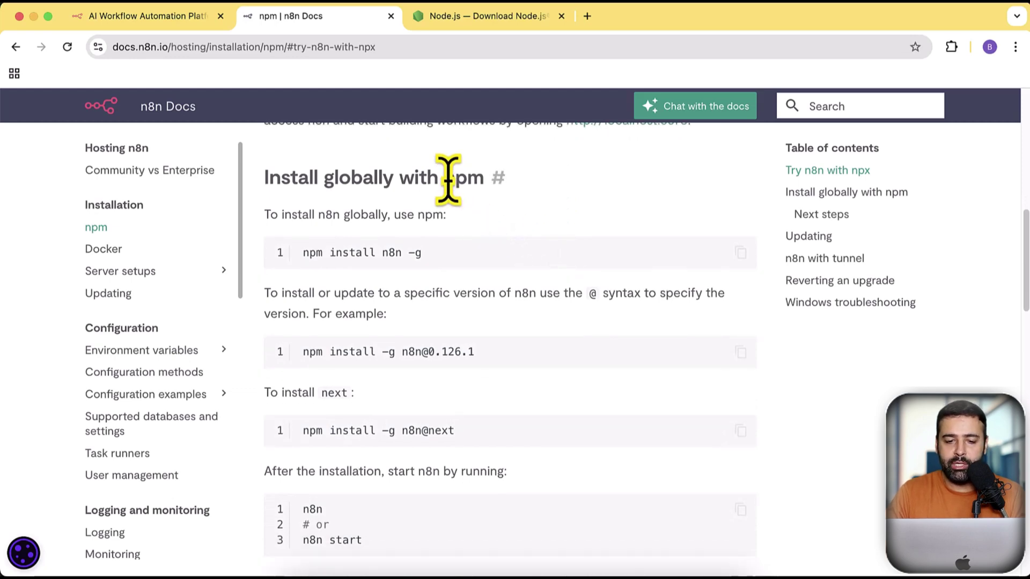
{"action": "left_click_drag", "start_coordinate": [455, 179], "coordinate": [494, 202]}
{"action": "left_click", "coordinate": [564, 200]}
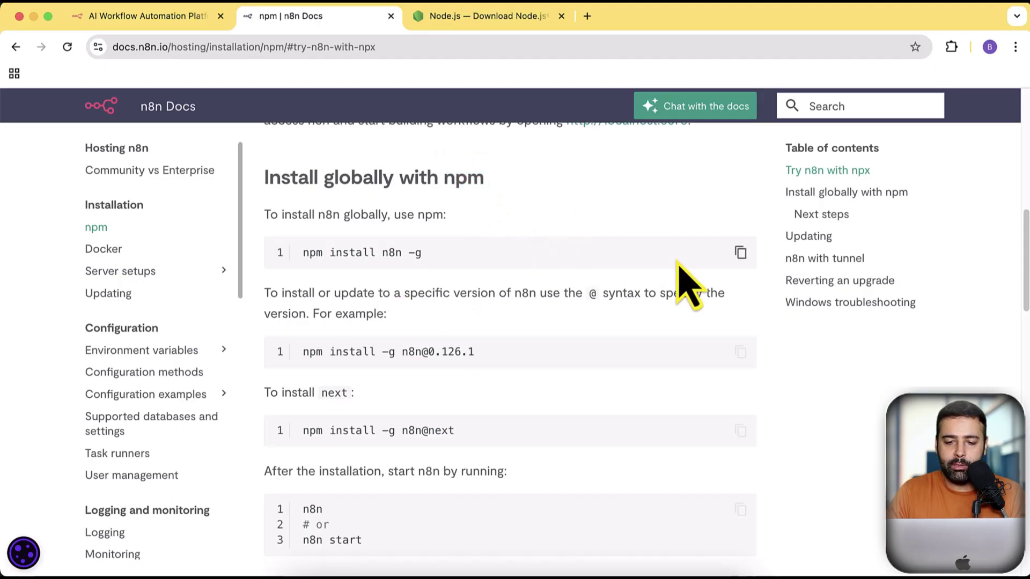
{"action": "left_click", "coordinate": [740, 254]}
Switch to Terminal, install n8n globally with the copied npm command, and review the installation output.
{"action": "key", "text": "super+space"}
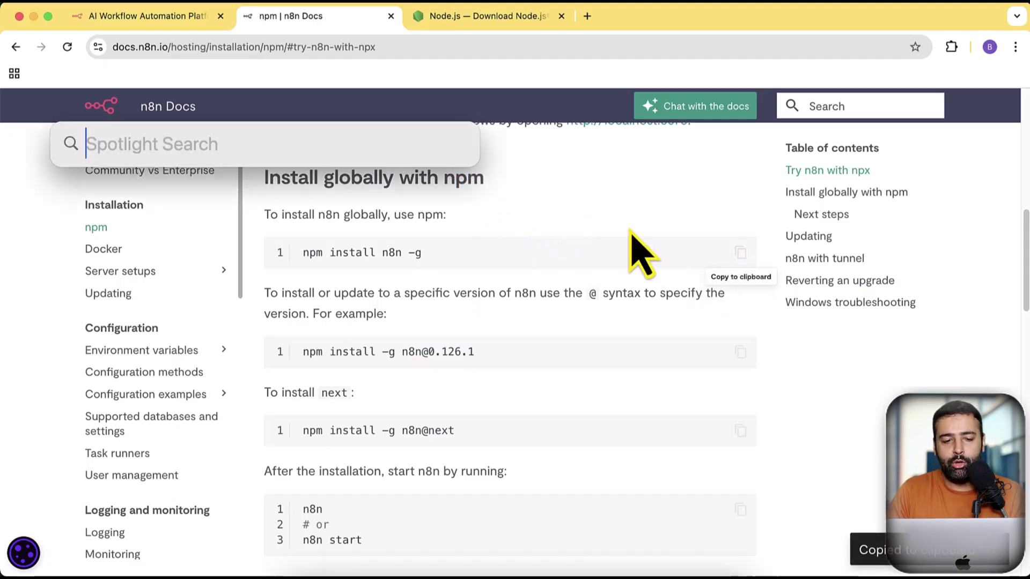
{"action": "type", "text": "termi"}
{"action": "key", "text": "Return"}
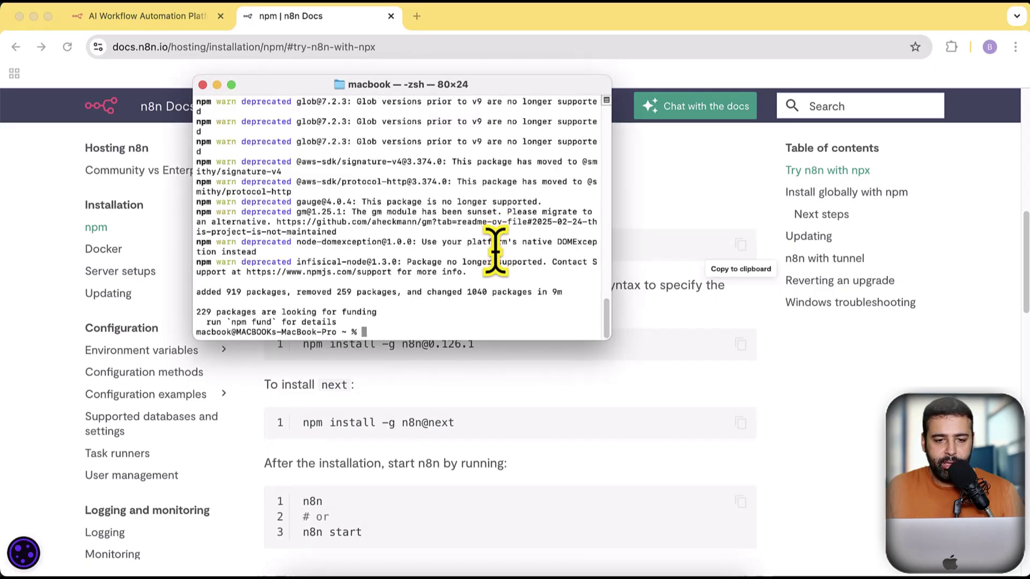
{"action": "scroll", "coordinate": [494, 250], "scroll_direction": "up", "scroll_amount": 10}
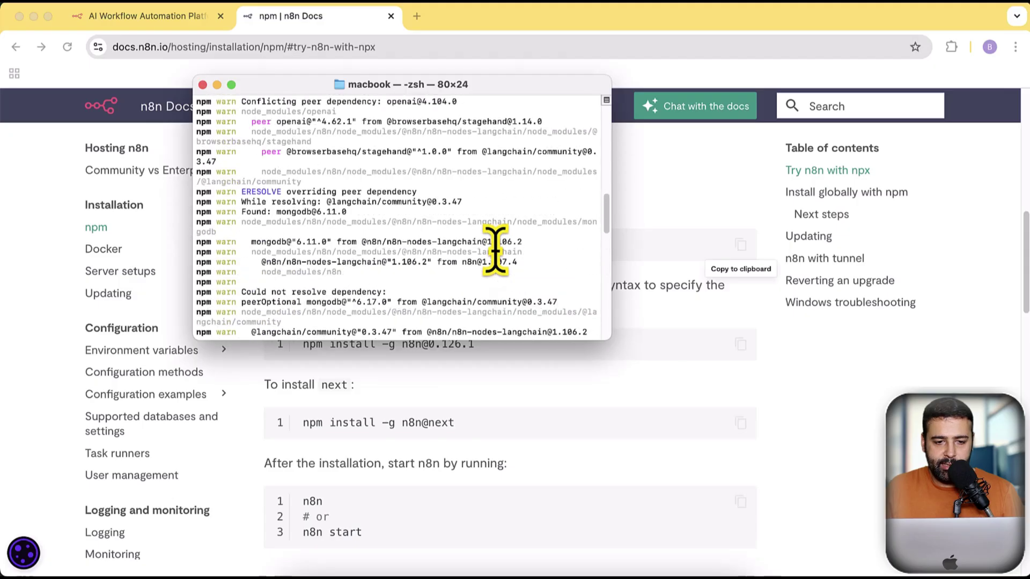
{"action": "scroll", "coordinate": [504, 150], "scroll_direction": "down", "scroll_amount": 10}
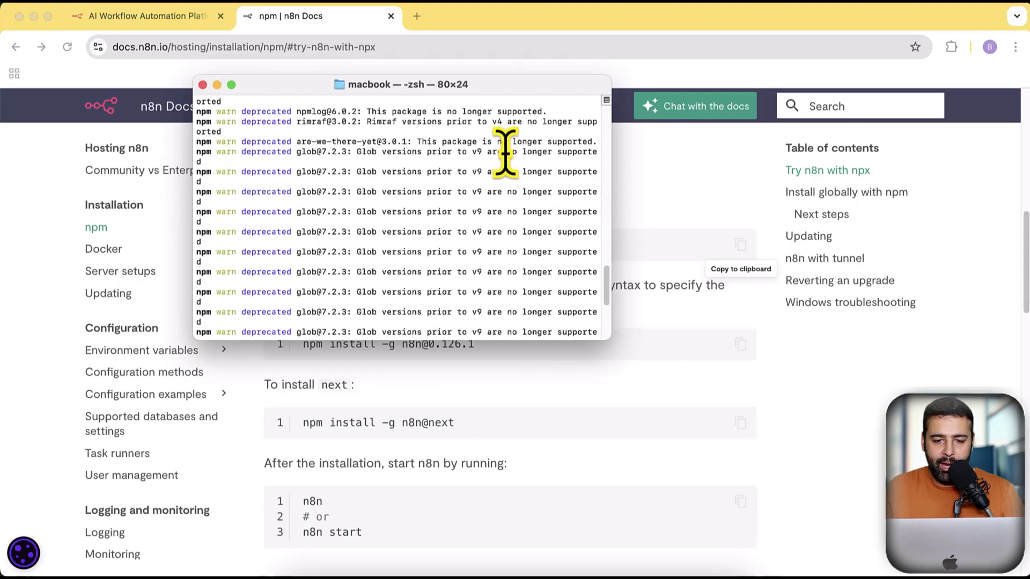
{"action": "scroll", "coordinate": [504, 153], "scroll_direction": "down", "scroll_amount": 8}
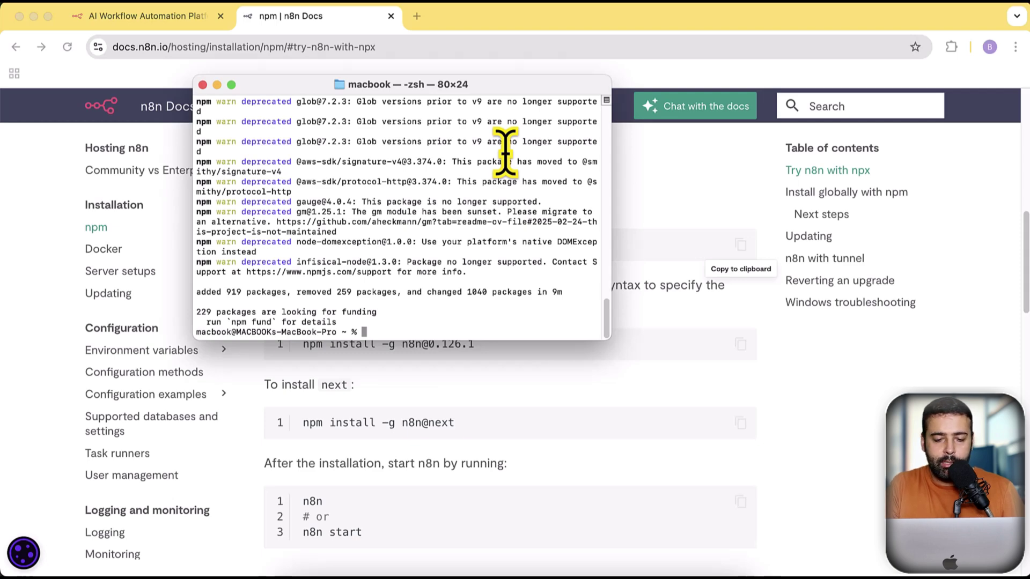
Start n8n with the command "n8n" and open its editor in the browser.
{"action": "type", "text": "n8"}
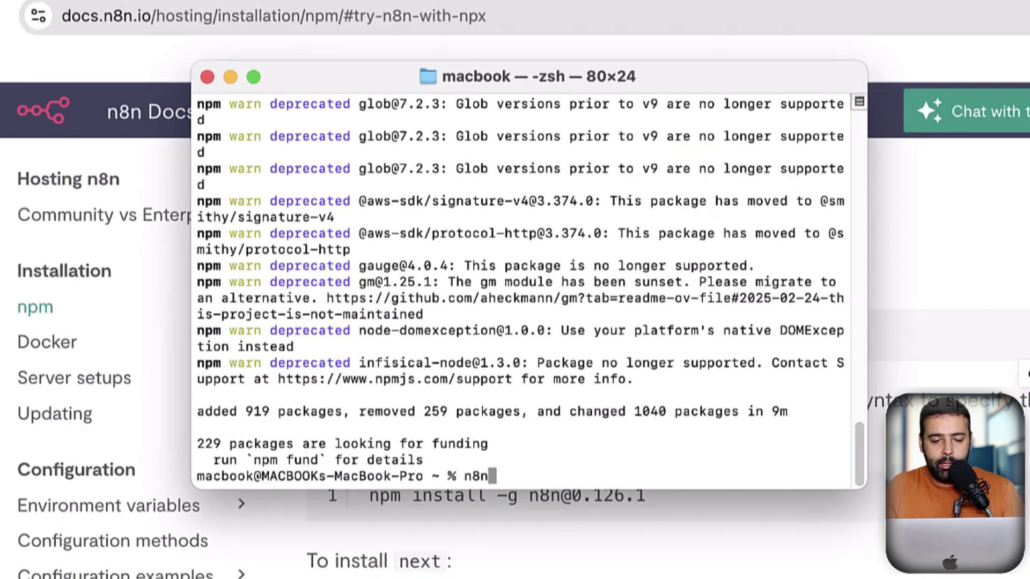
{"action": "type", "text": "n"}
{"action": "key", "text": "Return"}
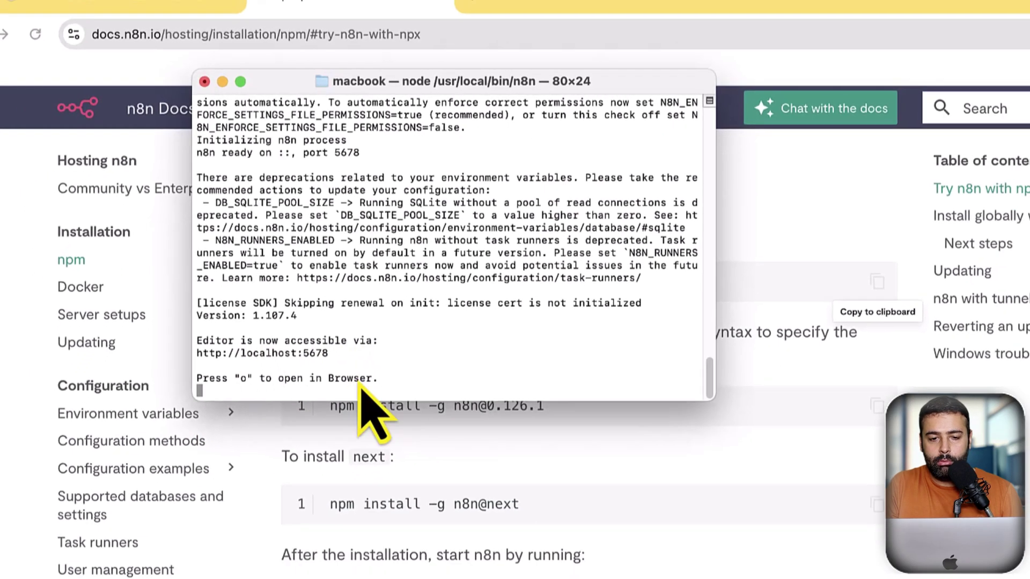
{"action": "key", "text": "o"}
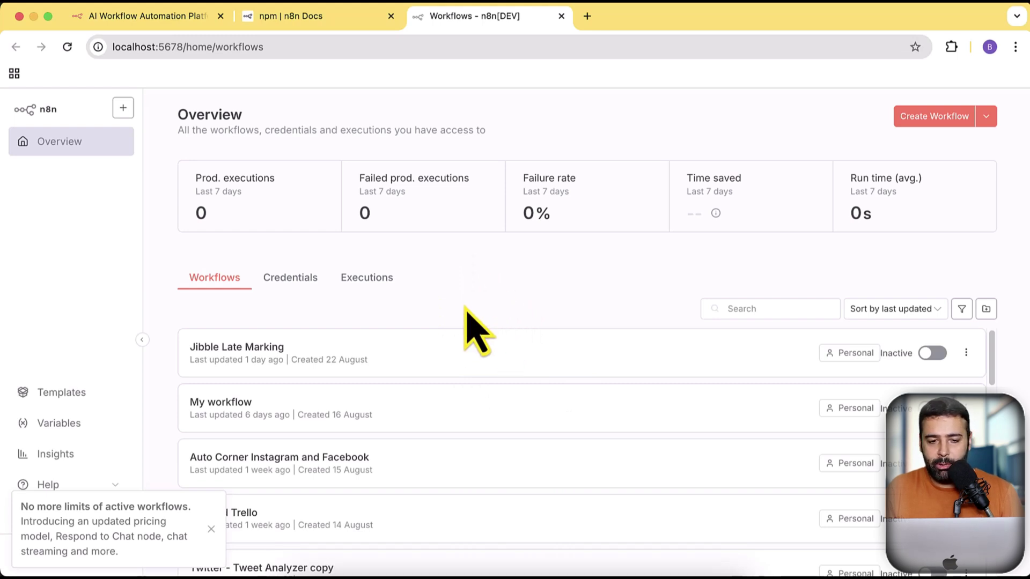
Dismiss the active workflows announcement and look through the list of existing workflows on the Overview page.
{"action": "left_click", "coordinate": [211, 530]}
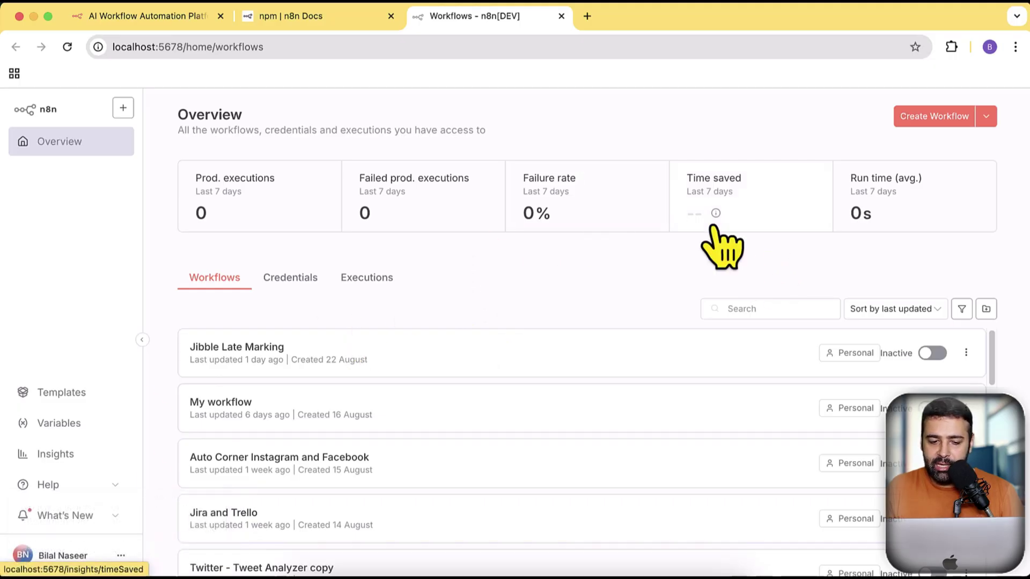
{"action": "scroll", "coordinate": [707, 429], "scroll_direction": "down", "scroll_amount": 15}
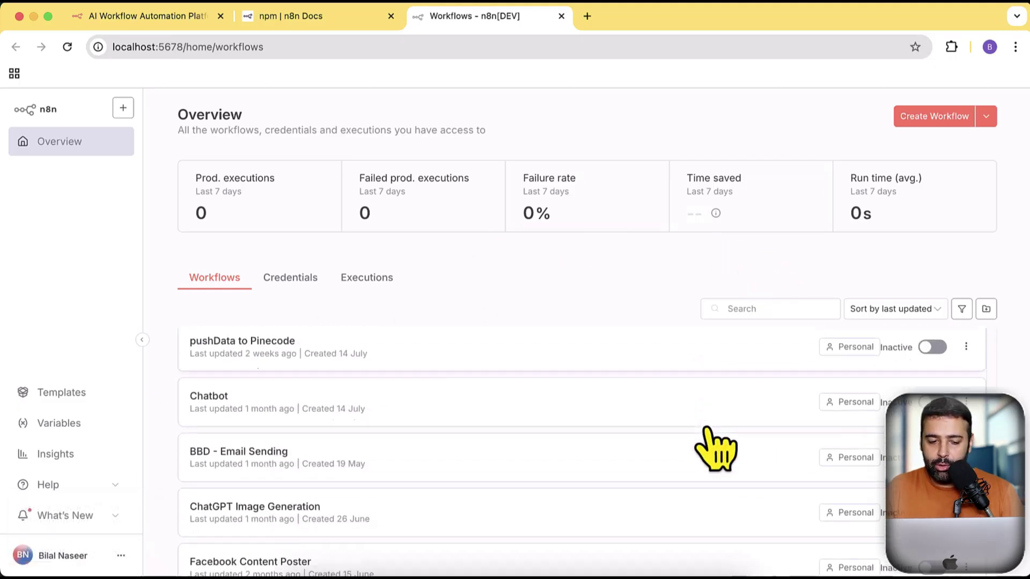
{"action": "scroll", "coordinate": [707, 429], "scroll_direction": "down", "scroll_amount": 5}
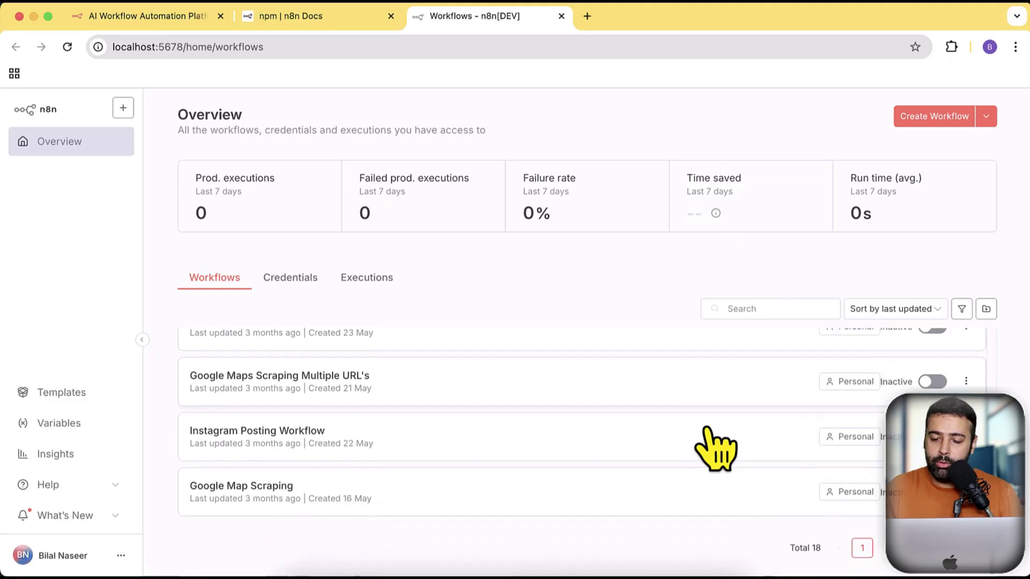
{"action": "scroll", "coordinate": [674, 409], "scroll_direction": "up", "scroll_amount": 20}
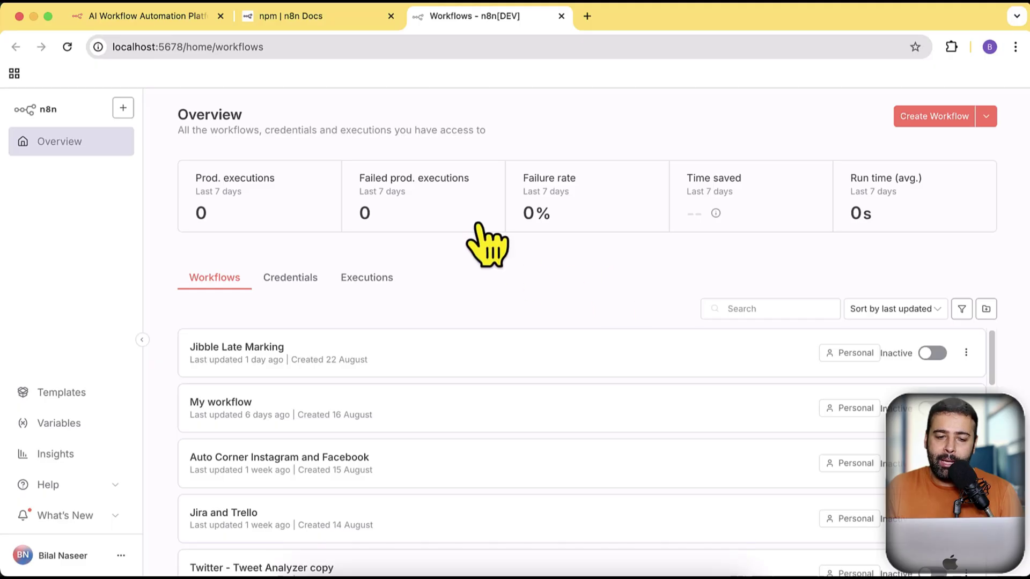
Revisit the n8n homepage and open the WebSensePro YouTube channel in a new browser tab.
{"action": "left_click", "coordinate": [202, 23]}
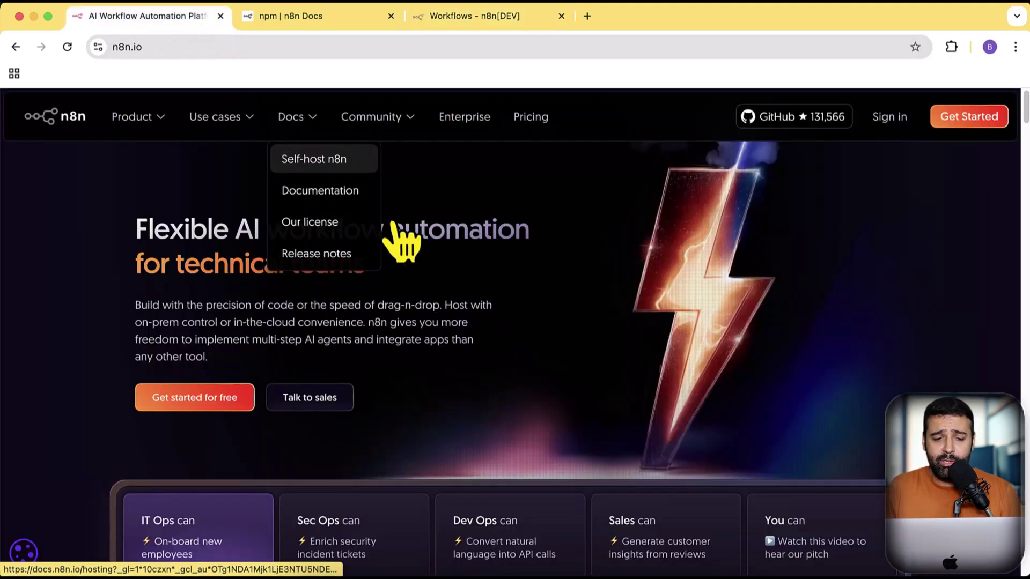
{"action": "left_click", "coordinate": [587, 16]}
{"action": "type", "text": "youtube"}
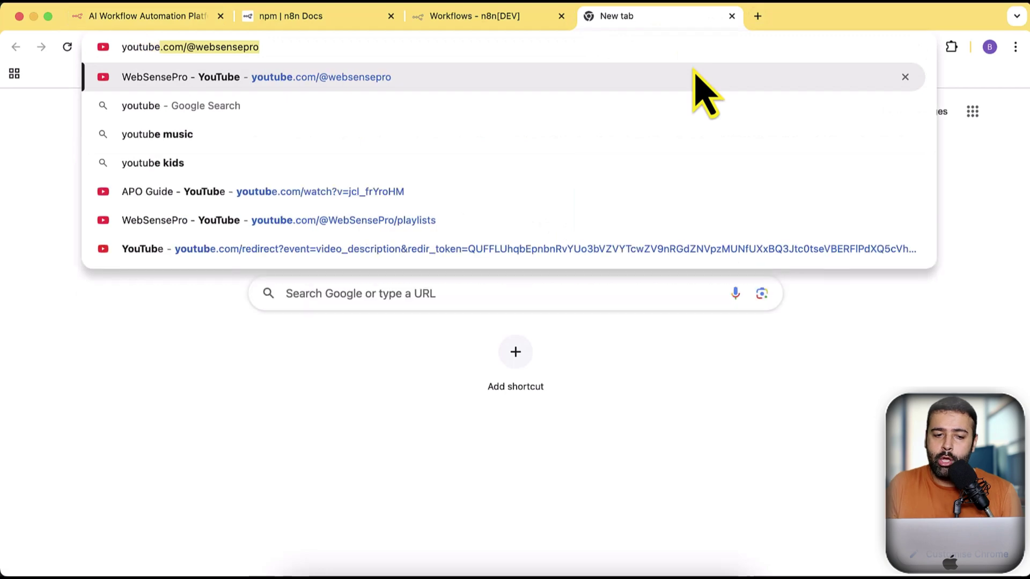
{"action": "key", "text": "Return"}
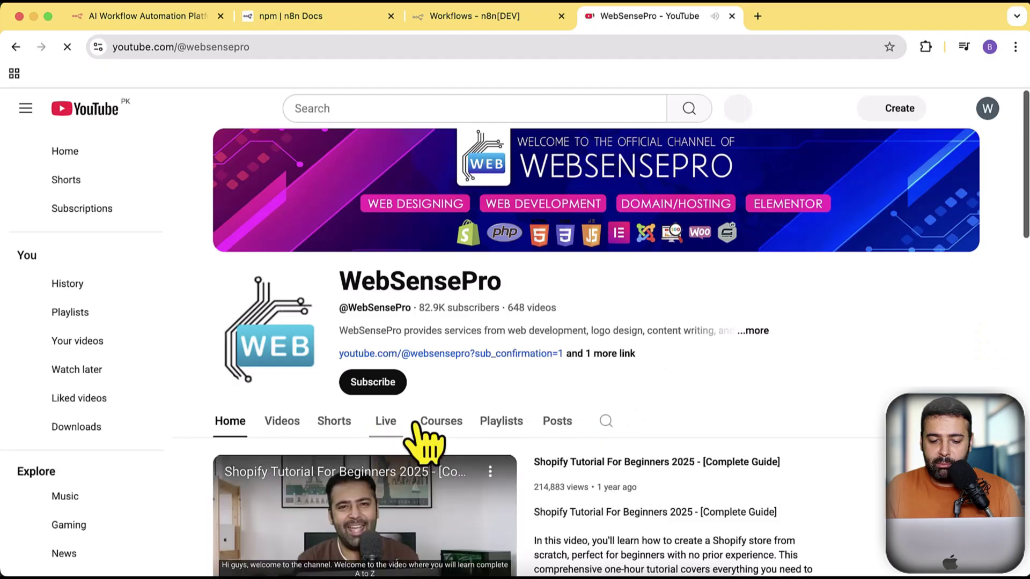
Open the WebSensePro channel's "N8N - AI Automation" playlist and look through its videos to the end of the list.
{"action": "left_click", "coordinate": [496, 424]}
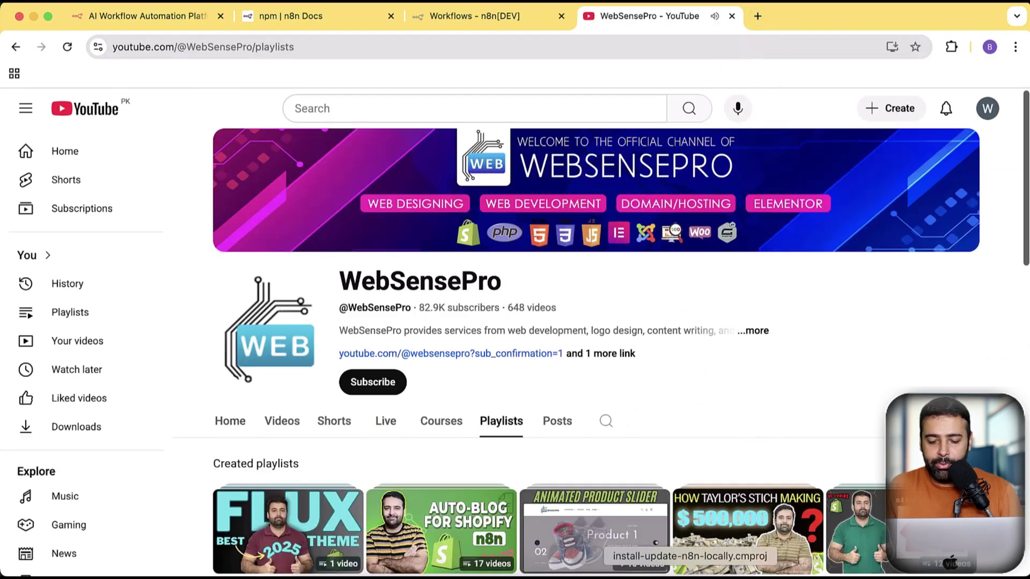
{"action": "scroll", "coordinate": [782, 299], "scroll_direction": "down", "scroll_amount": 3}
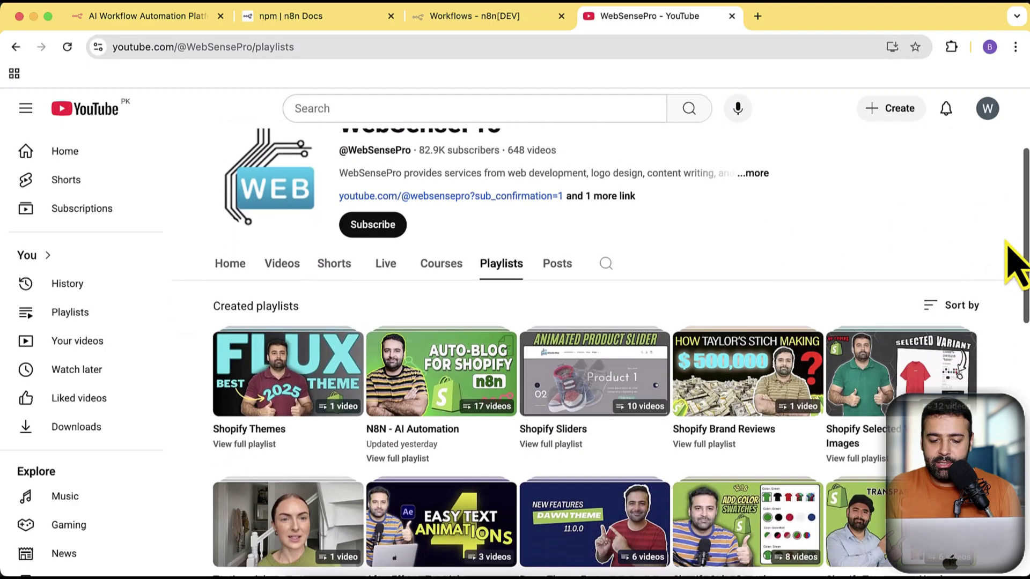
{"action": "mouse_move", "coordinate": [427, 375]}
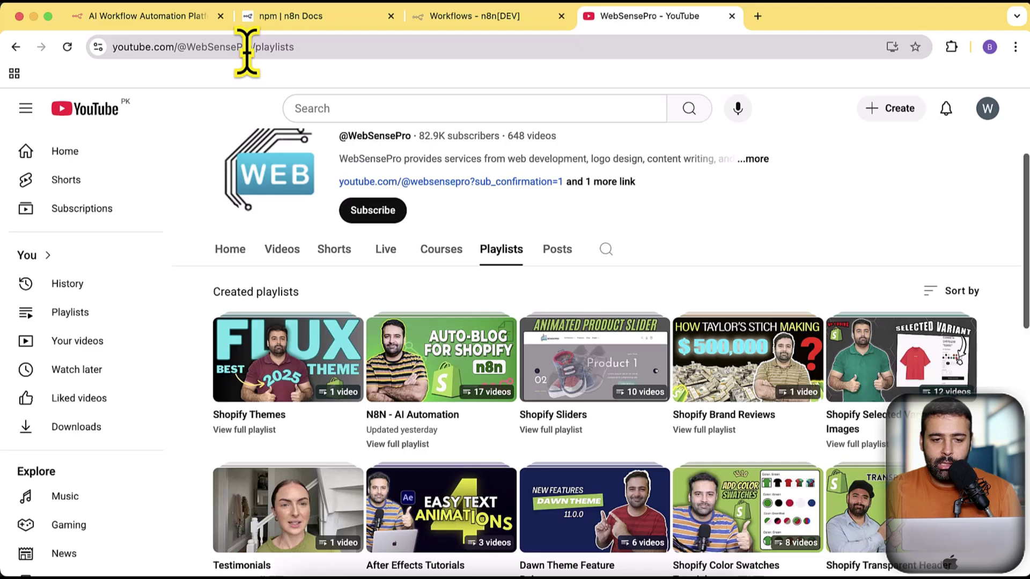
{"action": "mouse_move", "coordinate": [421, 445]}
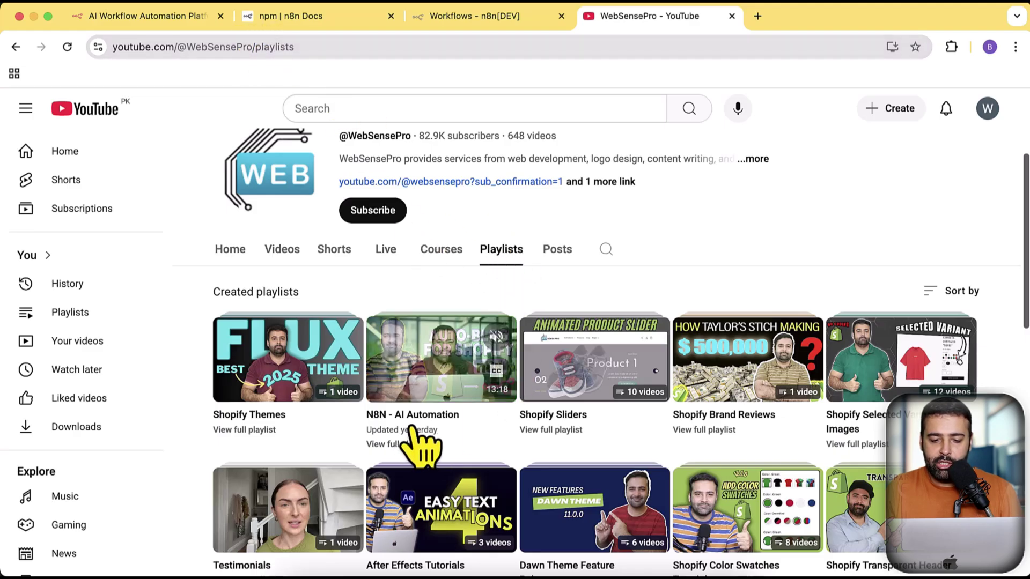
{"action": "left_click", "coordinate": [408, 447]}
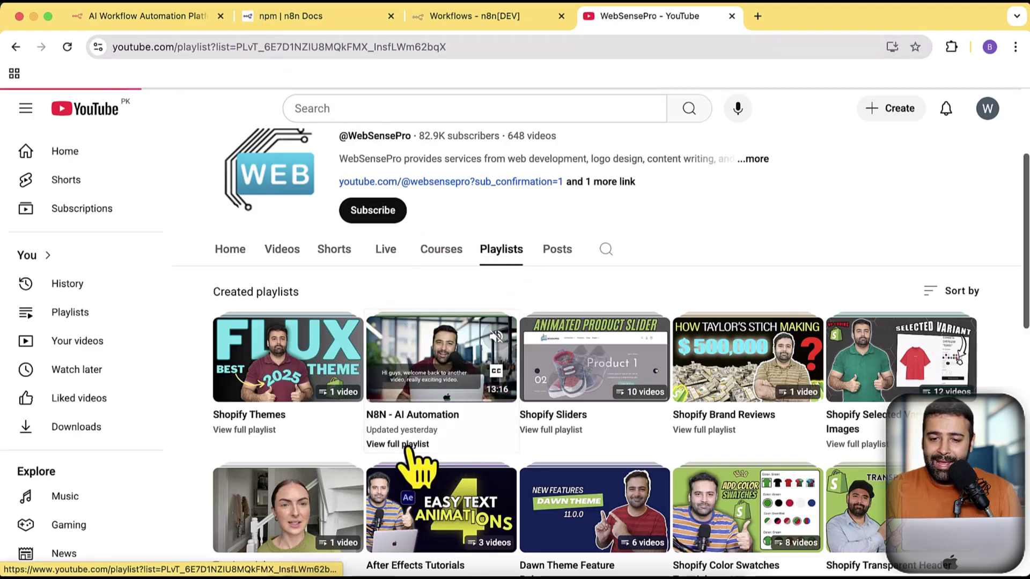
{"action": "scroll", "coordinate": [987, 273], "scroll_direction": "down", "scroll_amount": 5}
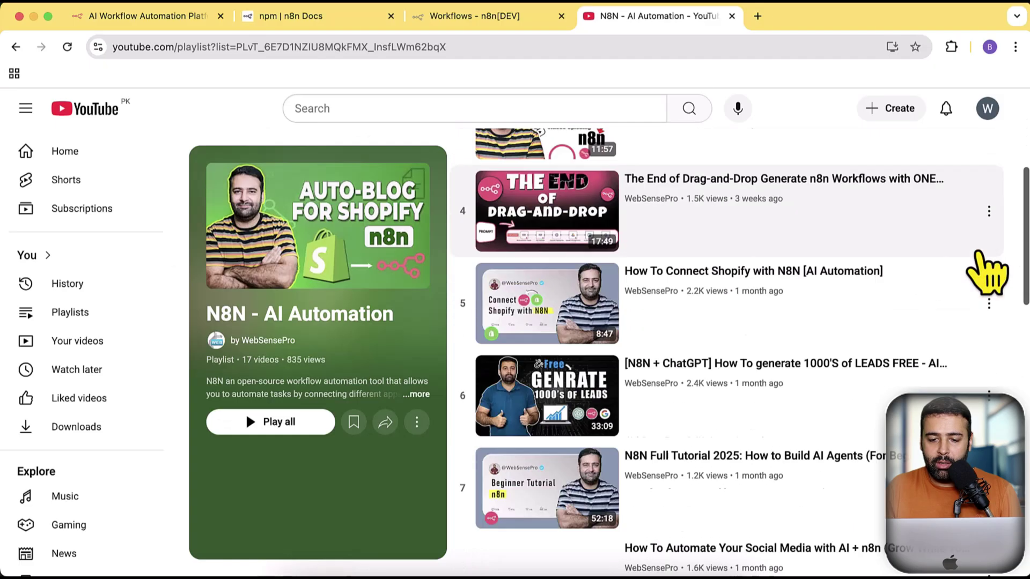
{"action": "scroll", "coordinate": [987, 273], "scroll_direction": "down", "scroll_amount": 15}
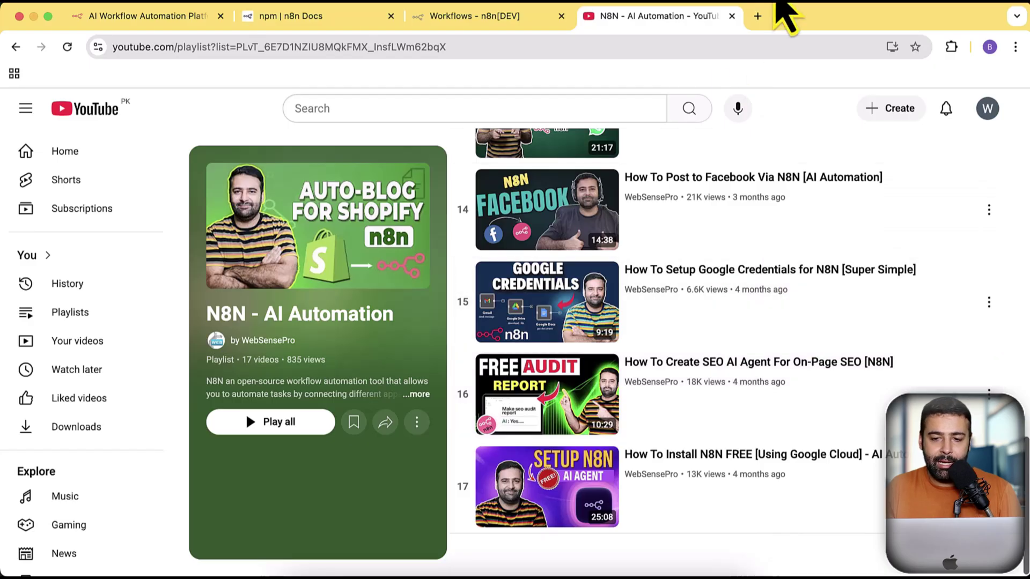
Open n8ntutorial.websensepro.com in a new browser tab and revisit the playlist's Google Cloud installation video entry while the site loads.
{"action": "left_click", "coordinate": [757, 16]}
{"action": "type", "text": "n8ntu"}
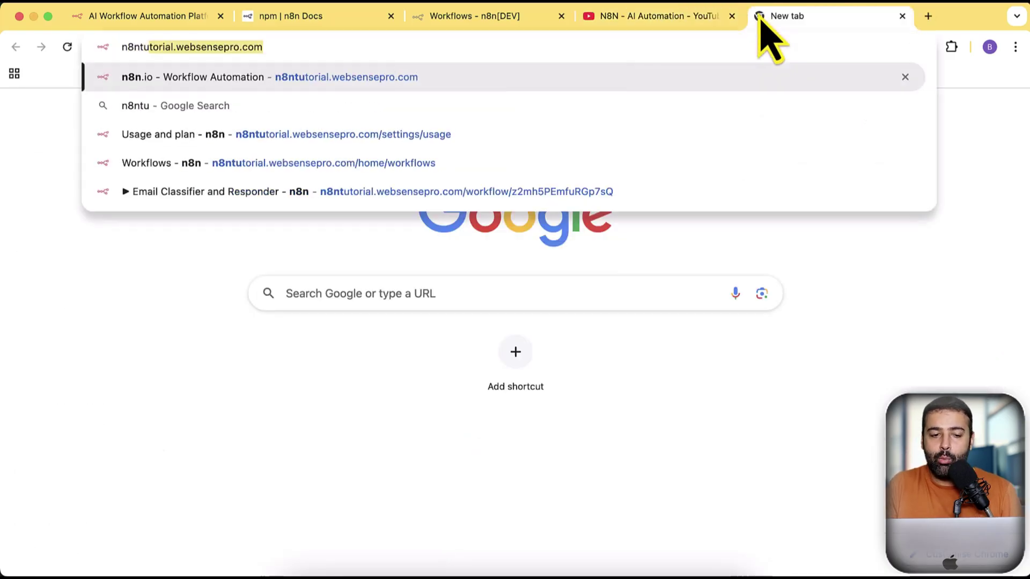
{"action": "key", "text": "Return"}
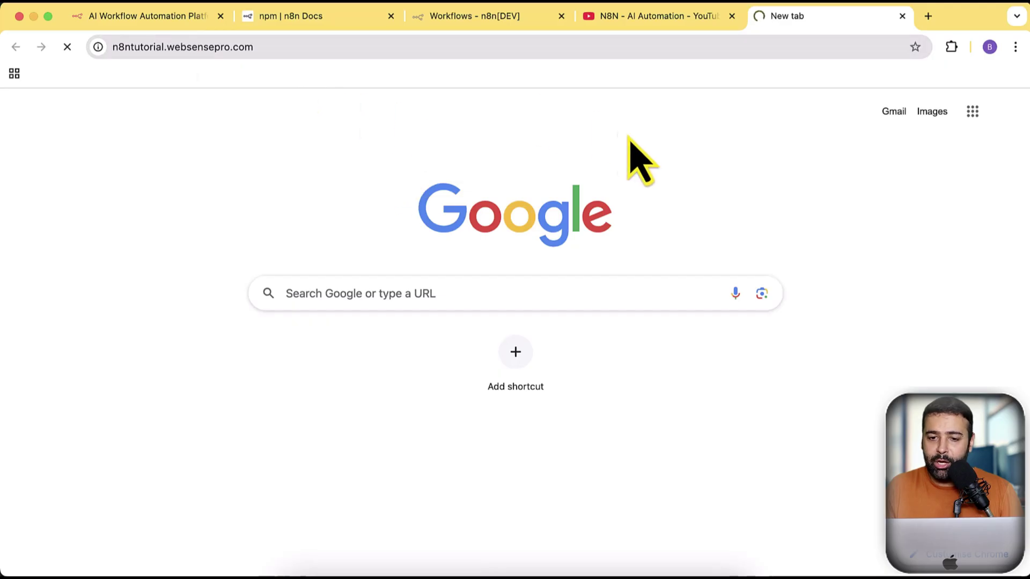
{"action": "left_click", "coordinate": [654, 16]}
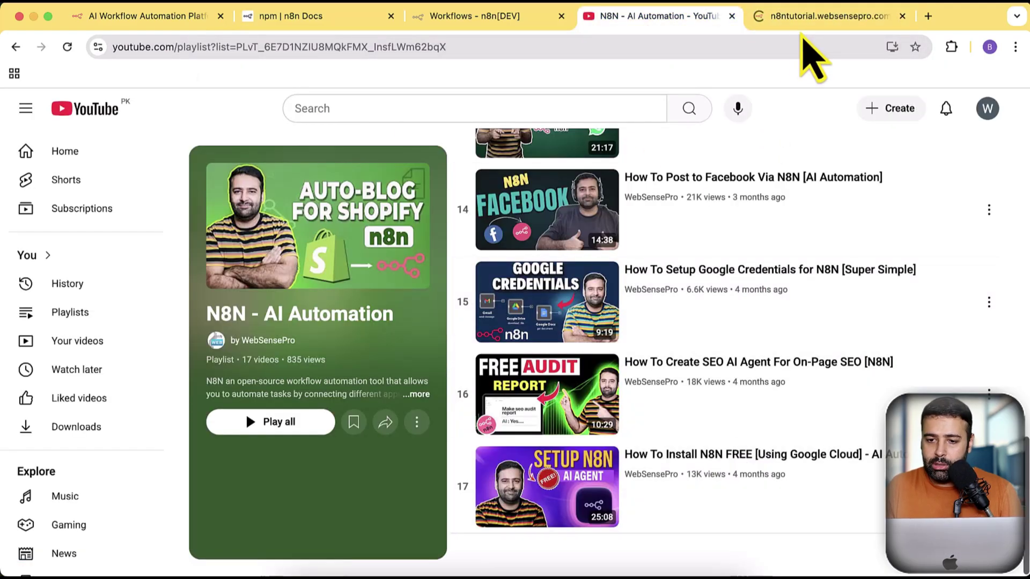
{"action": "left_click", "coordinate": [799, 21]}
{"action": "left_click", "coordinate": [673, 22]}
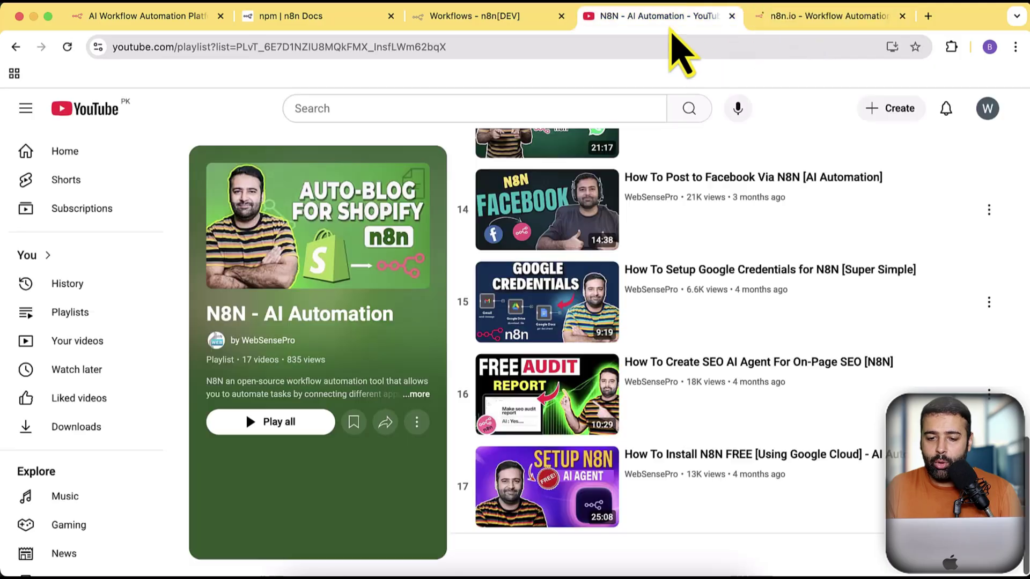
{"action": "scroll", "coordinate": [750, 335], "scroll_direction": "up", "scroll_amount": 15}
{"action": "scroll", "coordinate": [756, 335], "scroll_direction": "down", "scroll_amount": 15}
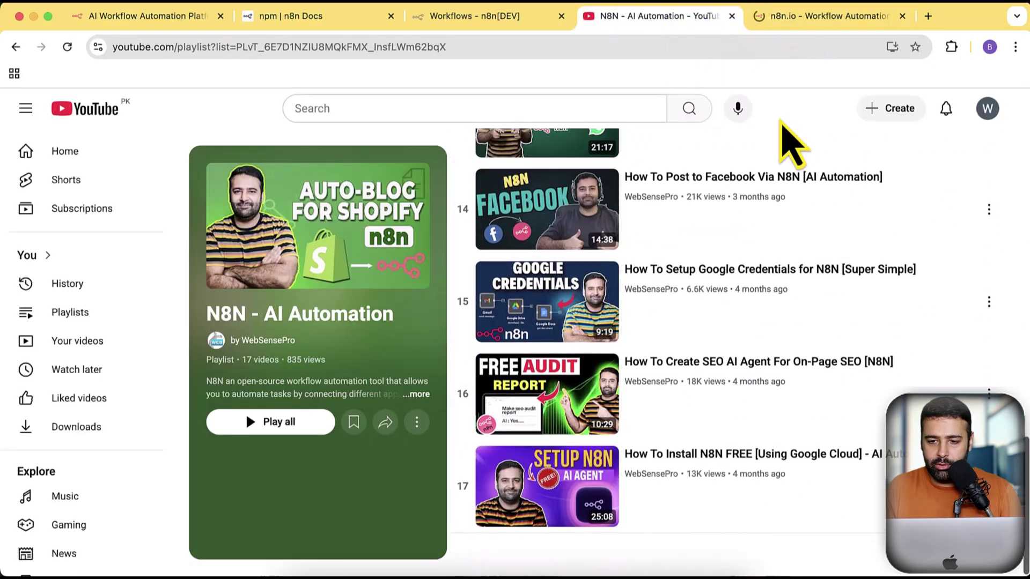
{"action": "left_click", "coordinate": [788, 20]}
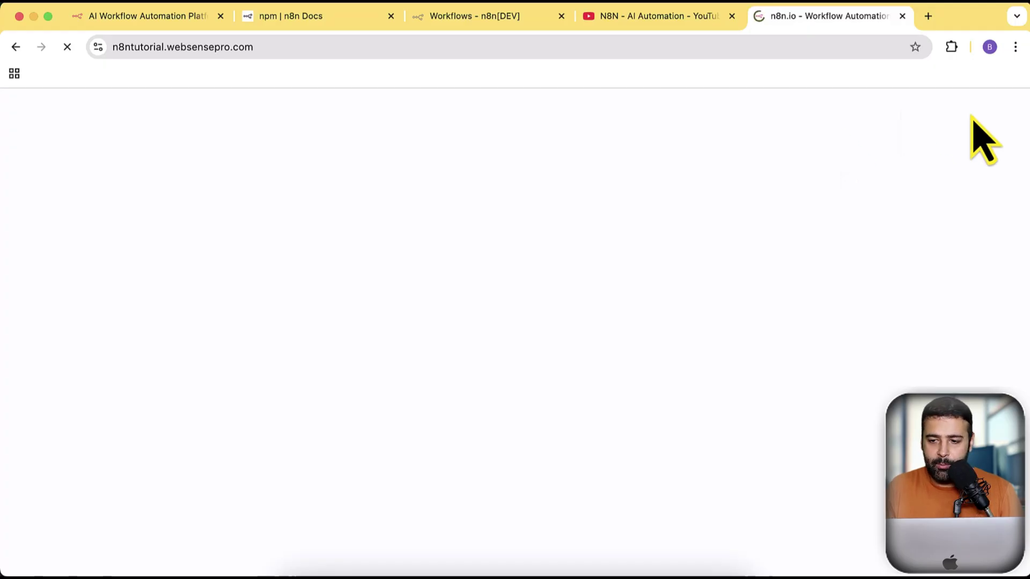
Switch to the first of the other Chrome profiles and open console.cloud.google.com in a new tab.
{"action": "left_click", "coordinate": [989, 47]}
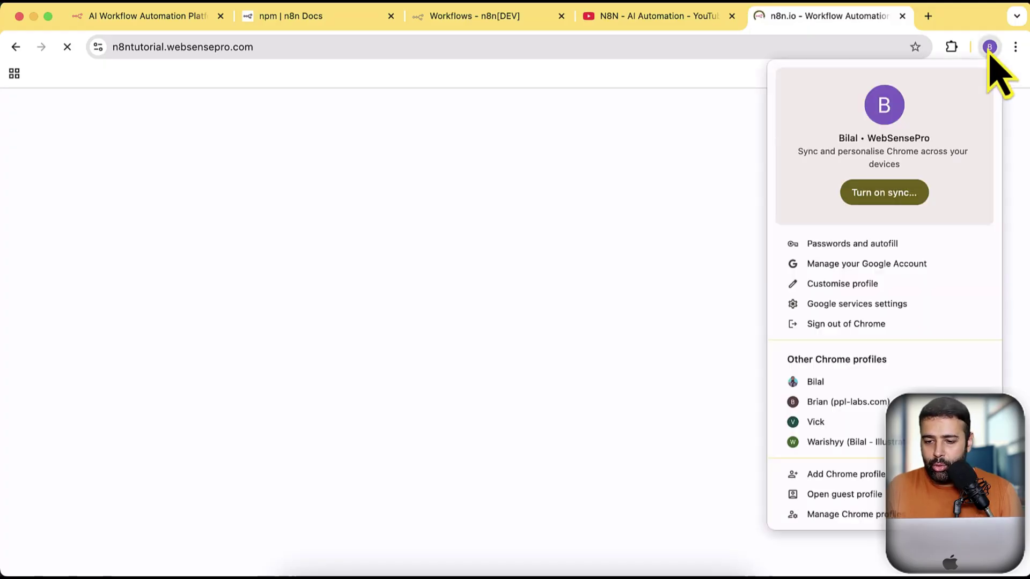
{"action": "left_click", "coordinate": [928, 382]}
{"action": "key", "text": "super+t"}
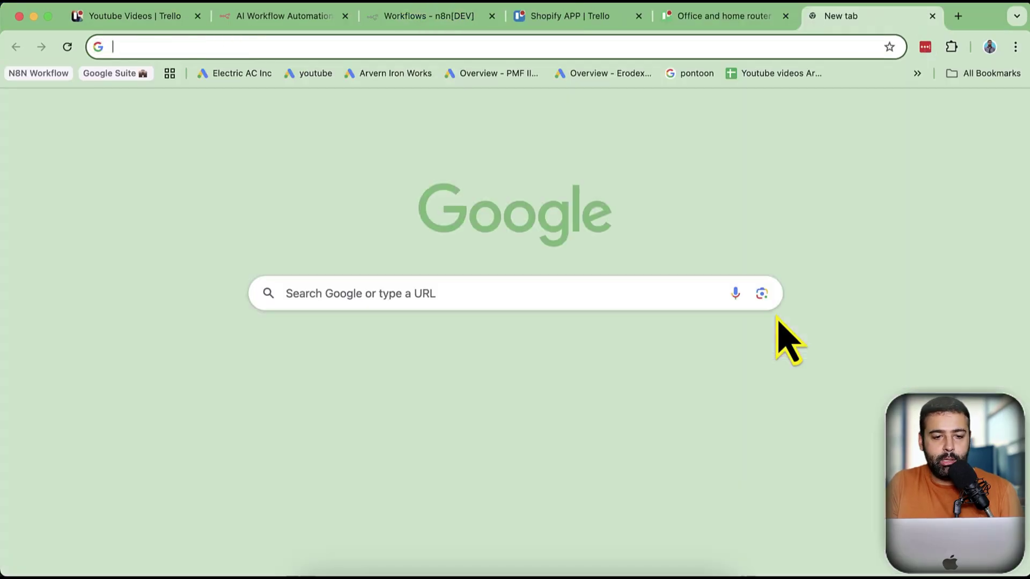
{"action": "type", "text": "consoe"}
{"action": "key", "text": "Return"}
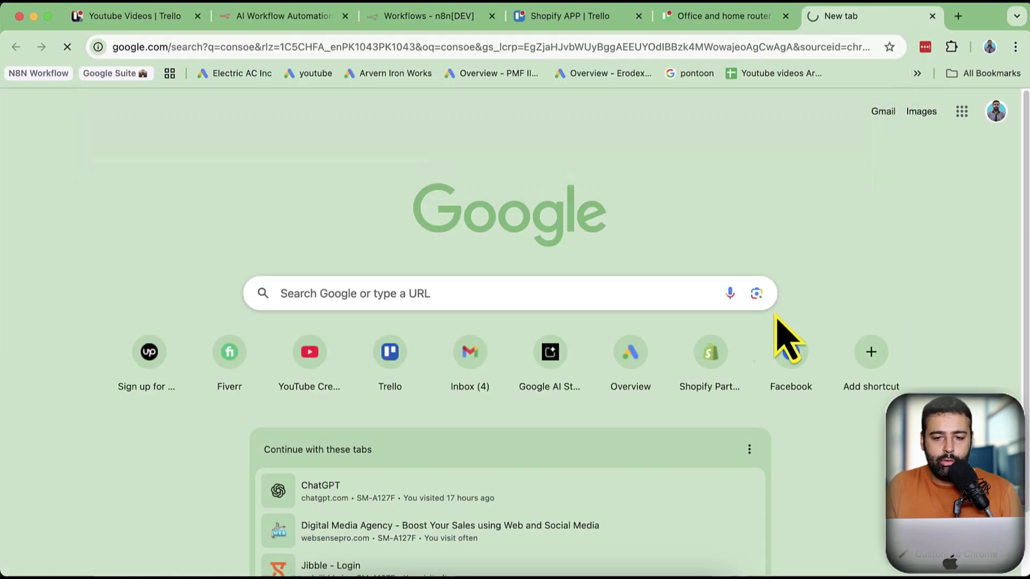
{"action": "left_click", "coordinate": [650, 58]}
{"action": "type", "text": "conso"}
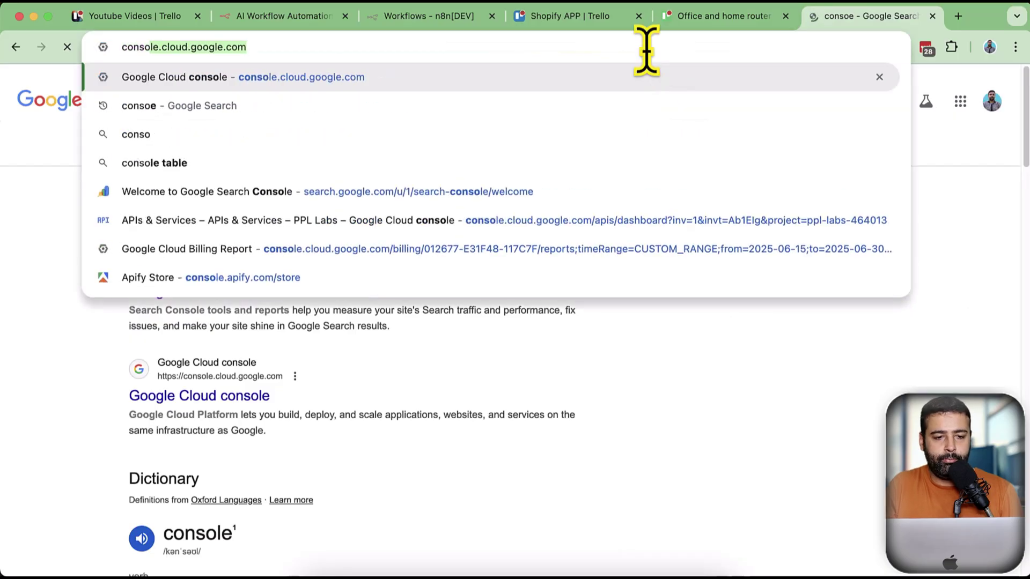
{"action": "key", "text": "Return"}
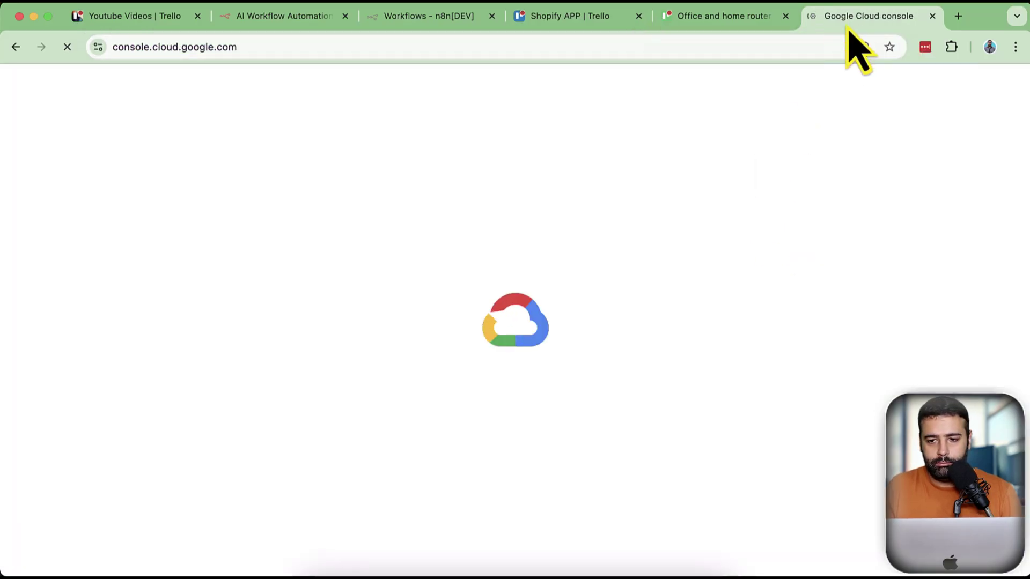
Separate the Google Cloud console tab into its own full-size window and minimise the window it came from.
{"action": "left_click_drag", "start_coordinate": [847, 16], "coordinate": [735, 106]}
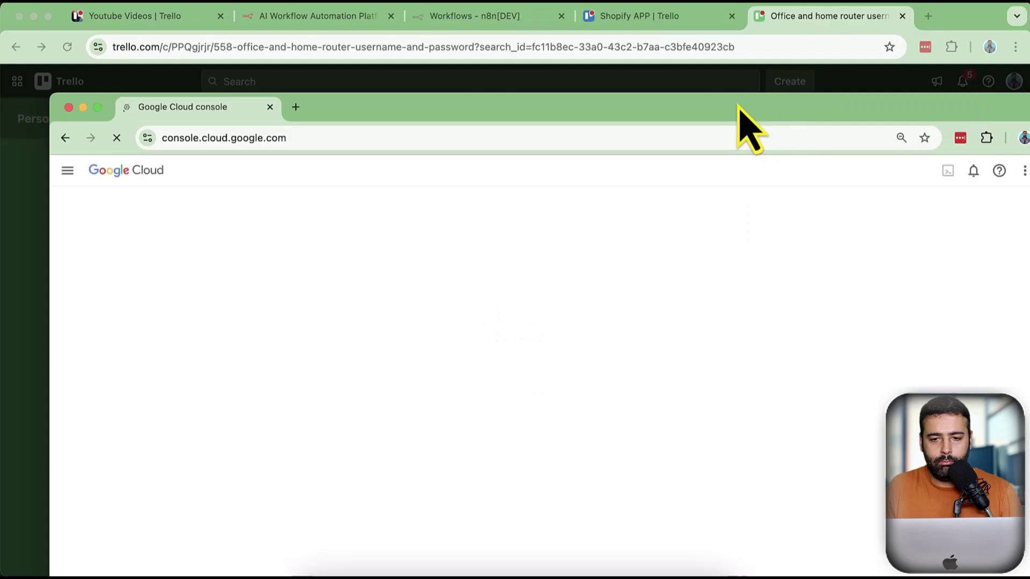
{"action": "left_click", "coordinate": [33, 17]}
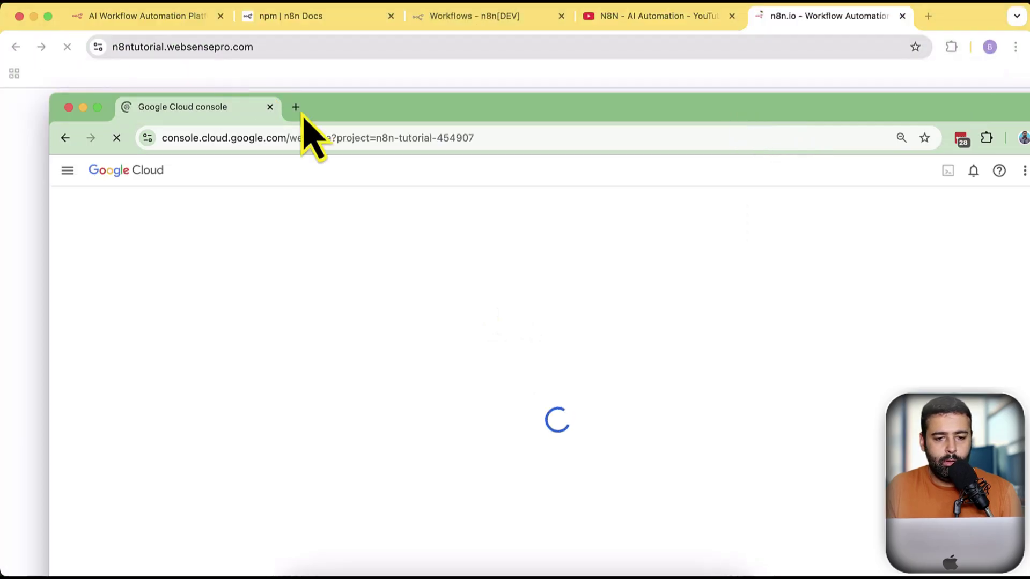
{"action": "double_click", "coordinate": [377, 117]}
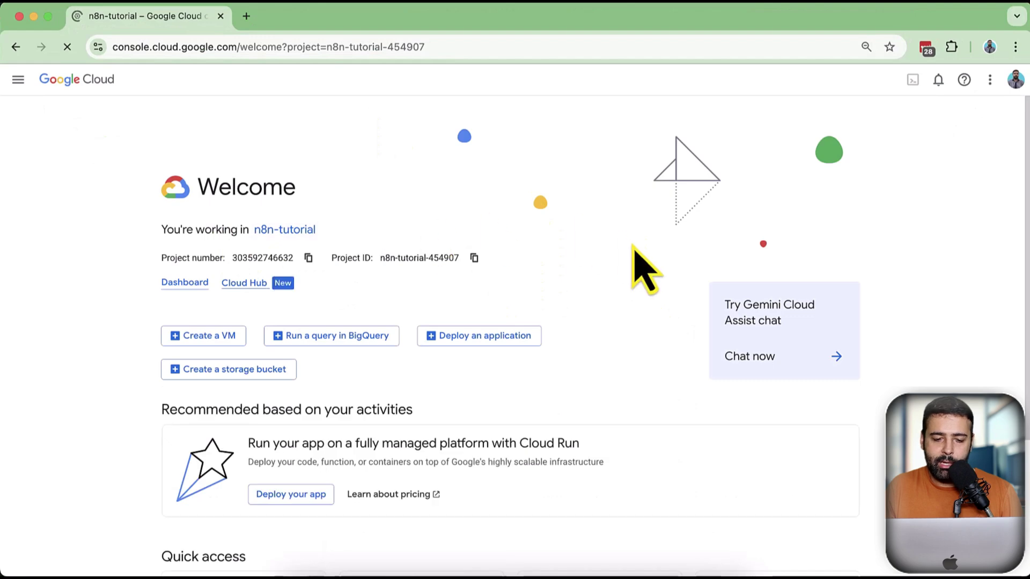
Open Billing for the n8n-tutorial project and check the n8n site's window while the billing page loads.
{"action": "scroll", "coordinate": [634, 258], "scroll_direction": "down", "scroll_amount": 4}
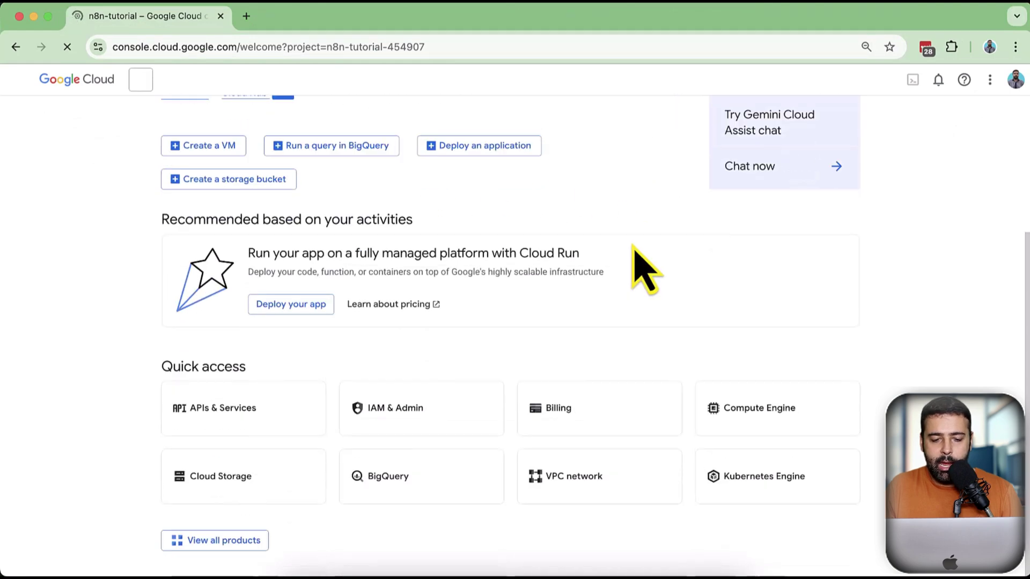
{"action": "left_click", "coordinate": [588, 419]}
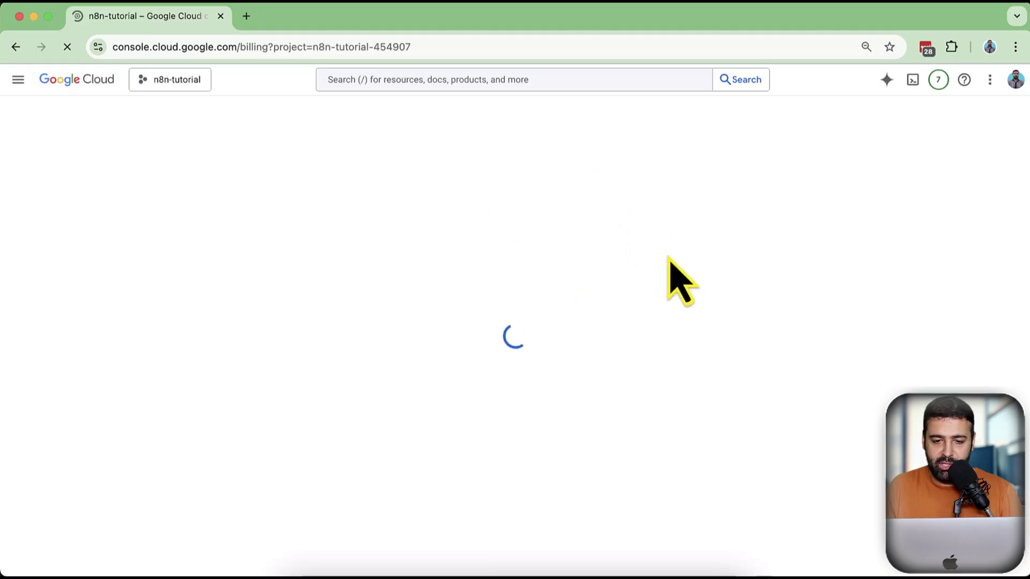
{"action": "key", "text": "ctrl+Up"}
{"action": "left_click", "coordinate": [421, 372]}
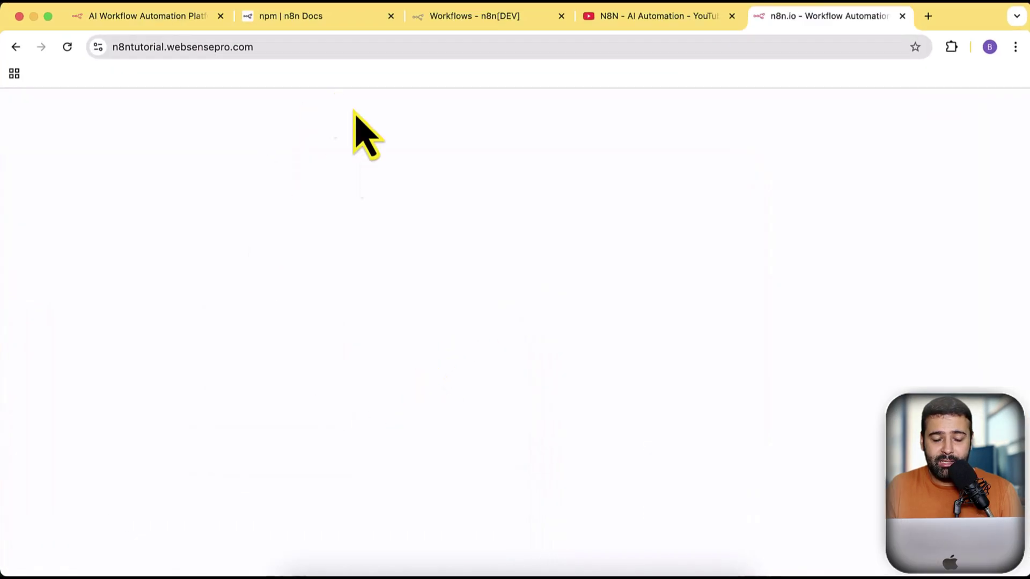
{"action": "key", "text": "ctrl+Up"}
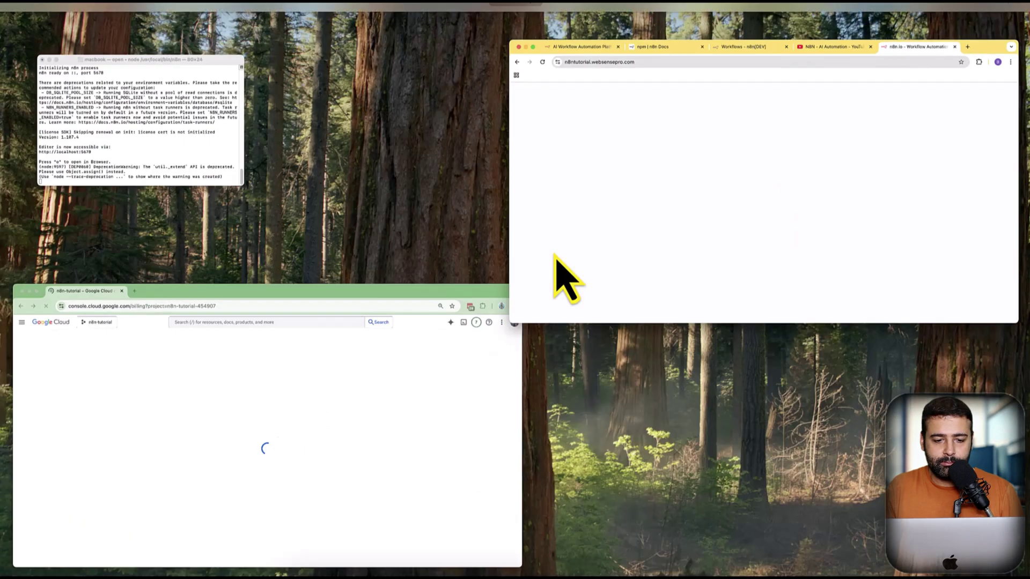
{"action": "left_click", "coordinate": [499, 343]}
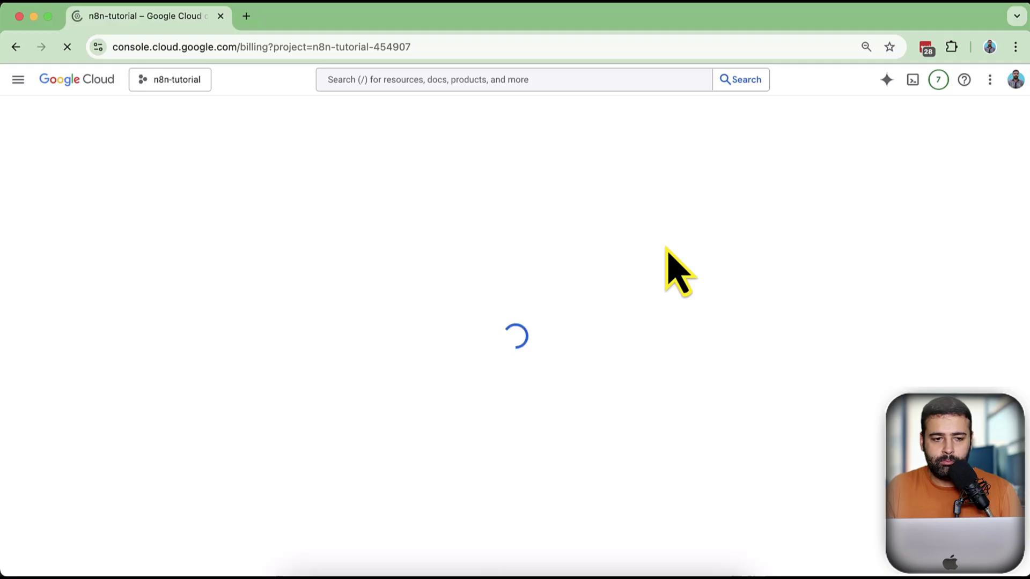
{"action": "left_click", "coordinate": [842, 5]}
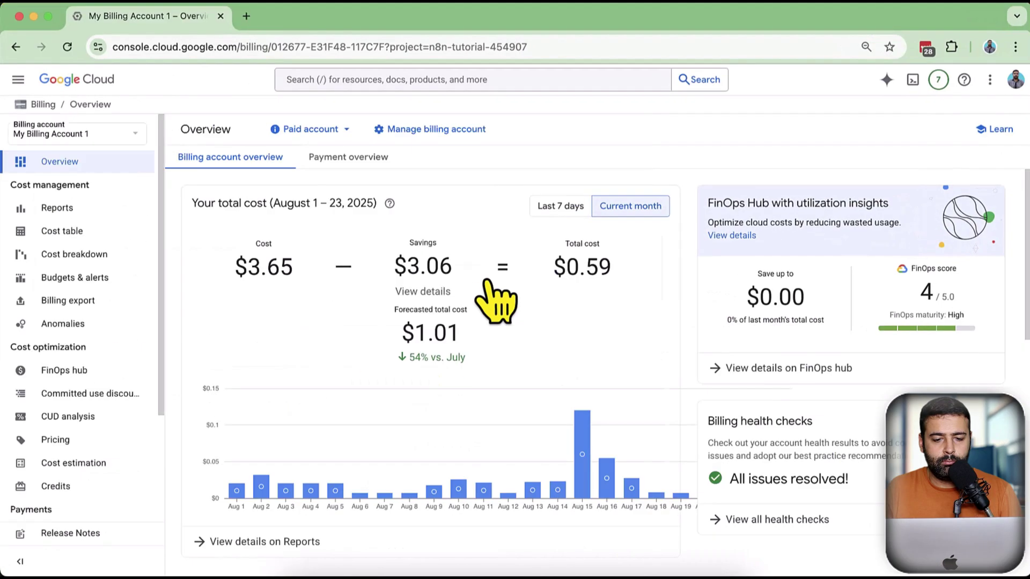
Examine the billing account overview for the current month's cost, savings, forecast, and daily cost chart.
{"action": "scroll", "coordinate": [708, 256], "scroll_direction": "down", "scroll_amount": 1}
{"action": "scroll", "coordinate": [709, 257], "scroll_direction": "up", "scroll_amount": 1}
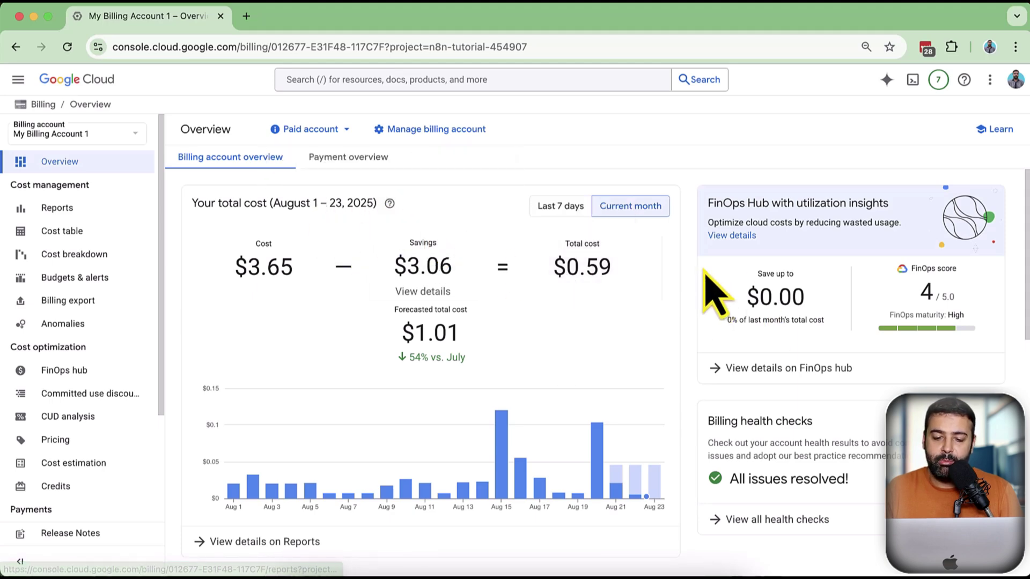
{"action": "scroll", "coordinate": [696, 248], "scroll_direction": "down", "scroll_amount": 1}
{"action": "scroll", "coordinate": [696, 248], "scroll_direction": "up", "scroll_amount": 1}
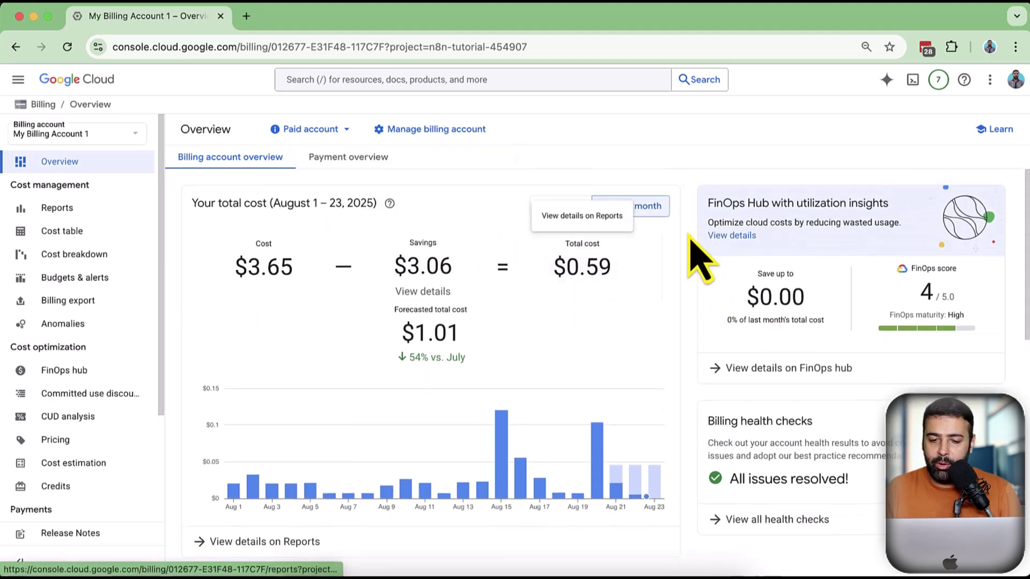
{"action": "scroll", "coordinate": [690, 242], "scroll_direction": "down", "scroll_amount": 6}
{"action": "scroll", "coordinate": [689, 244], "scroll_direction": "up", "scroll_amount": 3}
{"action": "scroll", "coordinate": [679, 226], "scroll_direction": "up", "scroll_amount": 2}
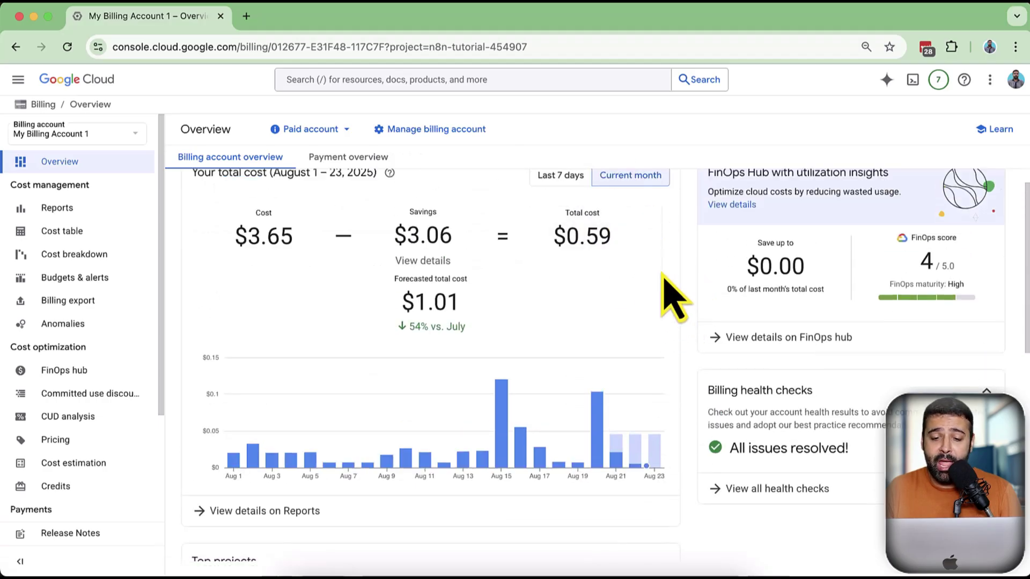
{"action": "scroll", "coordinate": [667, 285], "scroll_direction": "down", "scroll_amount": 8}
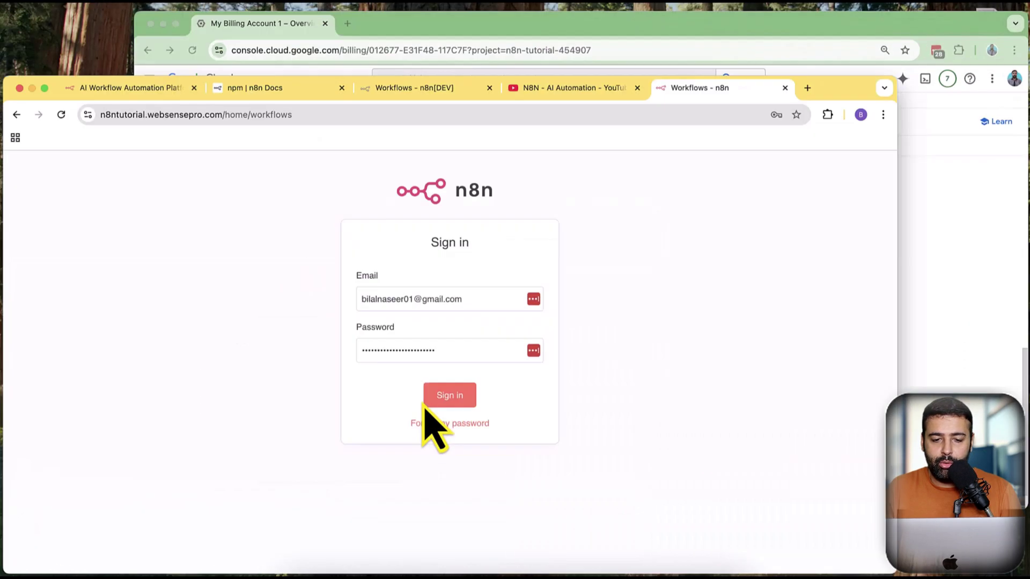
Return to the n8ntutorial.websensepro.com window, sign in with the prefilled credentials, and look through its workflows and executions.
{"action": "left_click", "coordinate": [261, 467]}
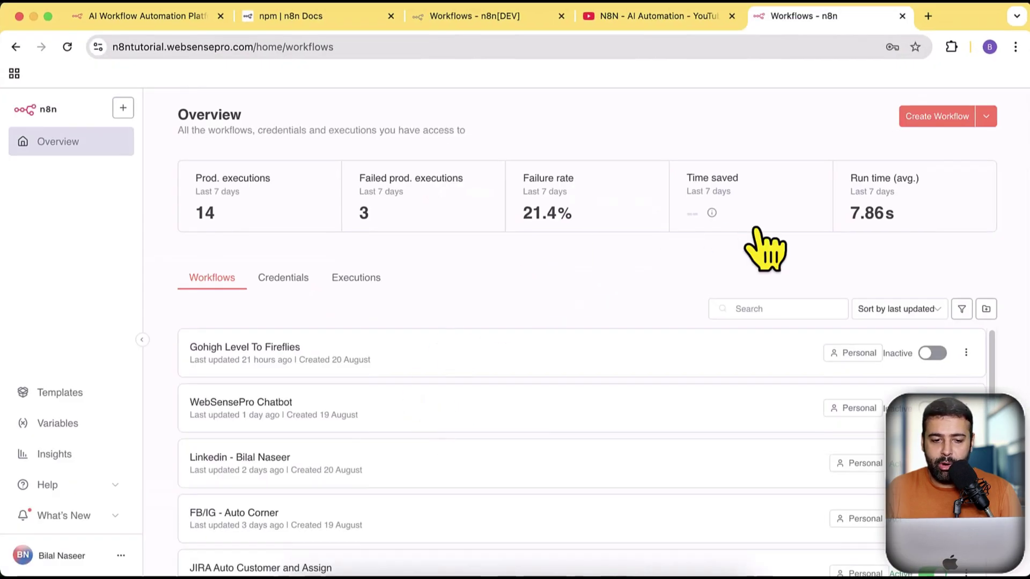
{"action": "scroll", "coordinate": [892, 489], "scroll_direction": "down", "scroll_amount": 2}
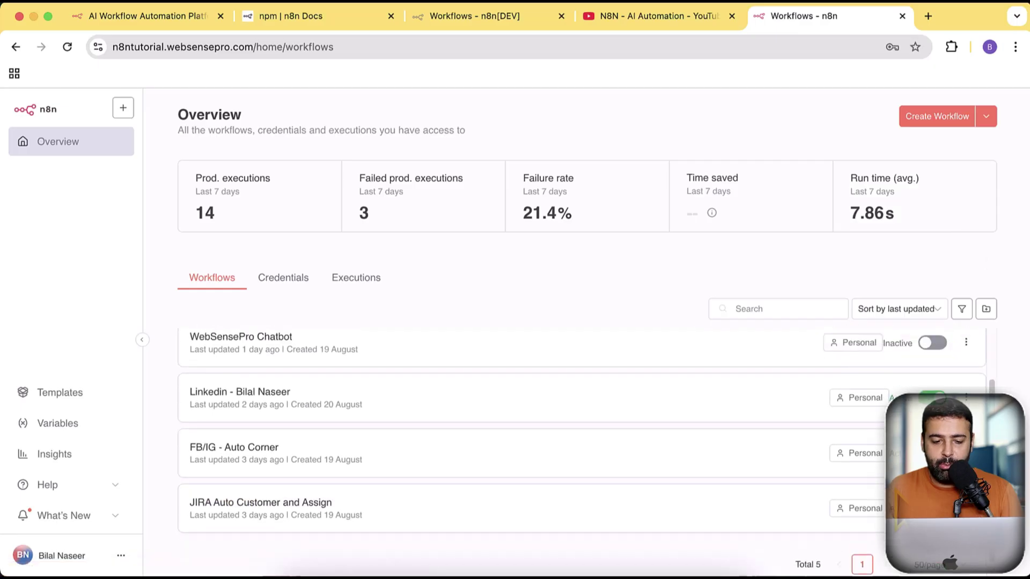
{"action": "scroll", "coordinate": [892, 489], "scroll_direction": "up", "scroll_amount": 2}
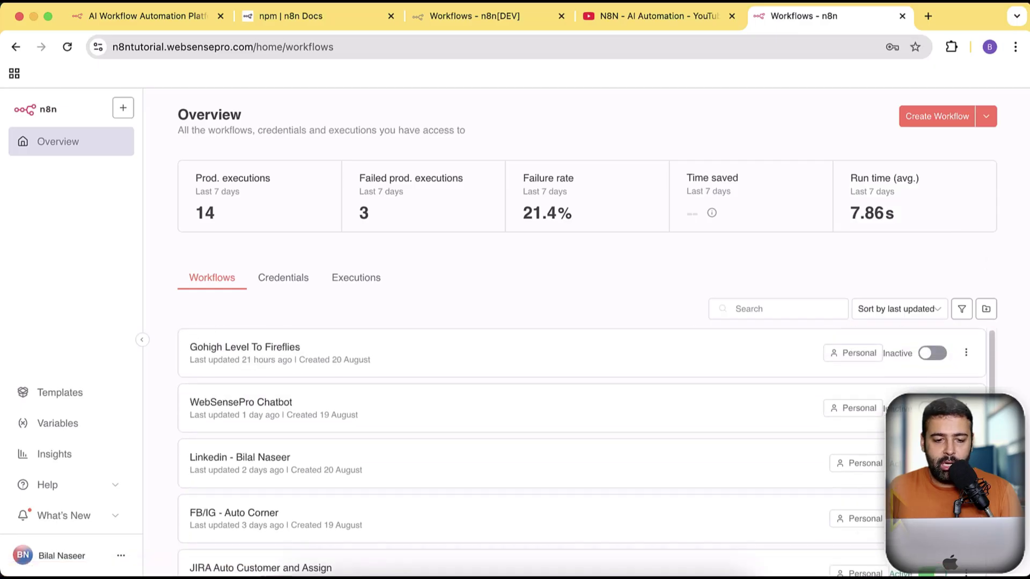
{"action": "left_click", "coordinate": [361, 284]}
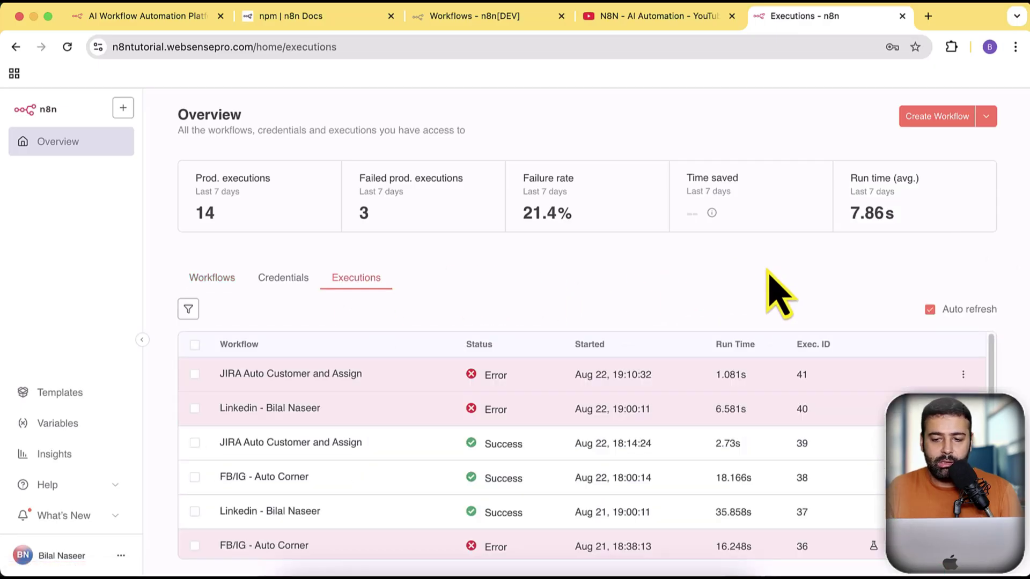
Read through the hosted instance's workflow executions down to the oldest entry.
{"action": "scroll", "coordinate": [955, 365], "scroll_direction": "down", "scroll_amount": 5}
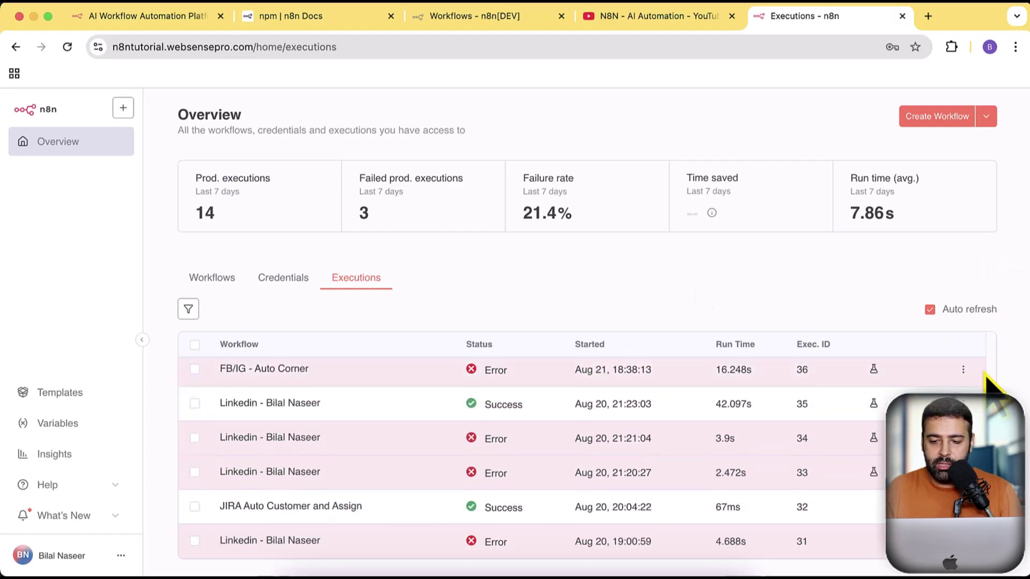
{"action": "scroll", "coordinate": [987, 376], "scroll_direction": "down", "scroll_amount": 10}
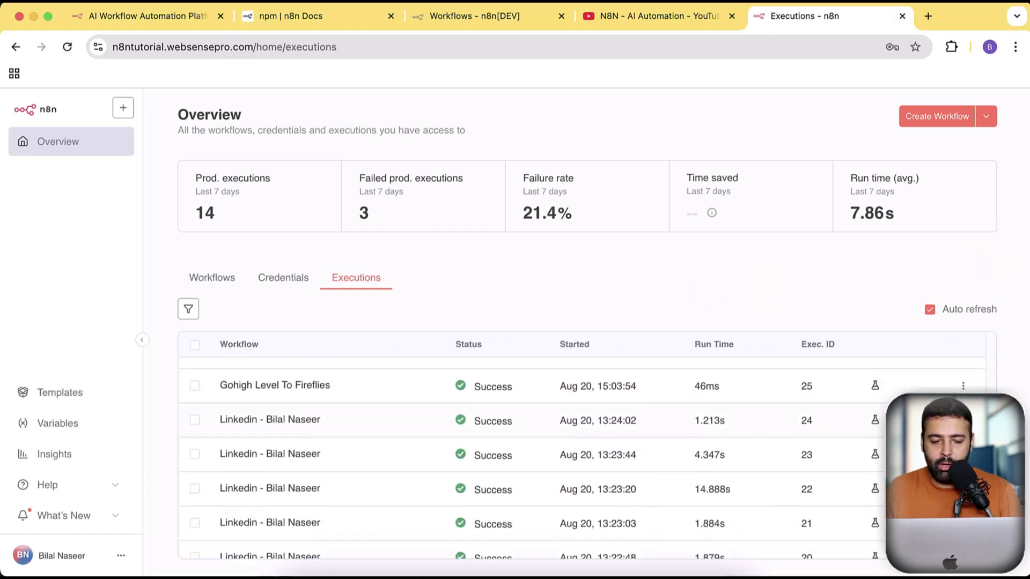
{"action": "scroll", "coordinate": [713, 414], "scroll_direction": "down", "scroll_amount": 8}
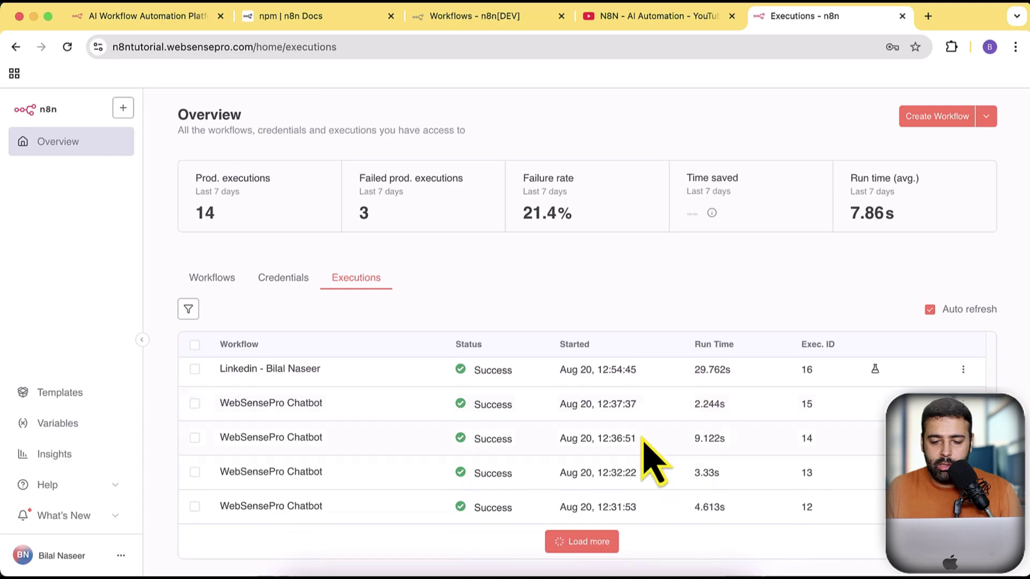
{"action": "scroll", "coordinate": [622, 448], "scroll_direction": "down", "scroll_amount": 5}
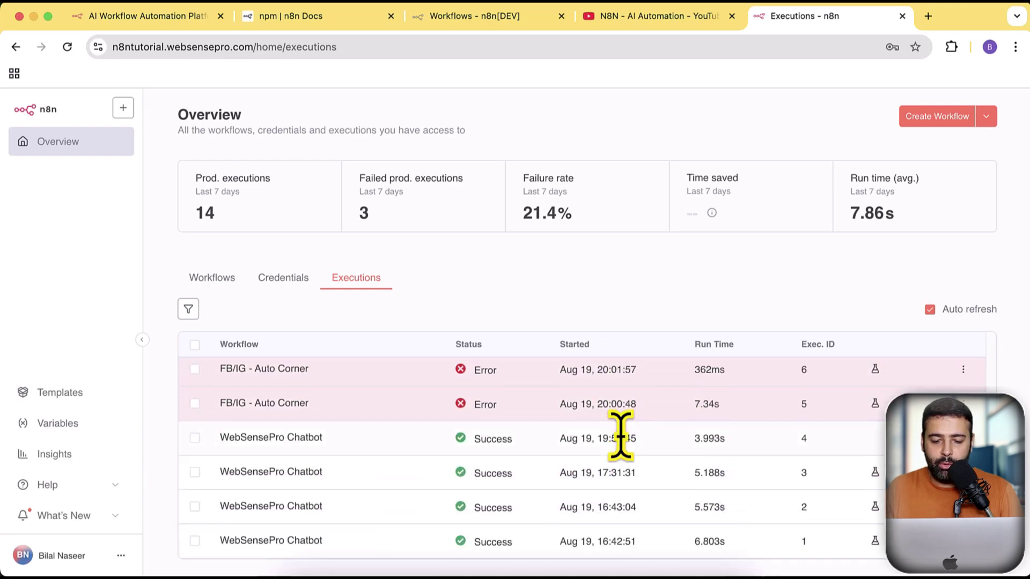
{"action": "scroll", "coordinate": [621, 435], "scroll_direction": "down", "scroll_amount": 1}
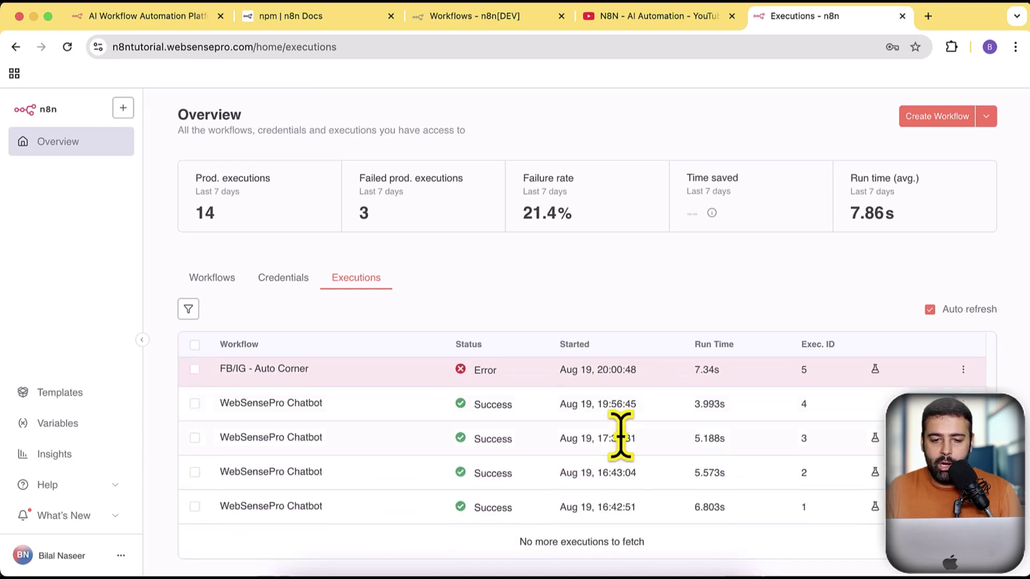
Review the current month's total cost in the Google Cloud billing window, and return to the hosted instance's executions window.
{"action": "key", "text": "ctrl+Up"}
{"action": "left_click", "coordinate": [421, 437]}
{"action": "scroll", "coordinate": [471, 347], "scroll_direction": "up", "scroll_amount": 10}
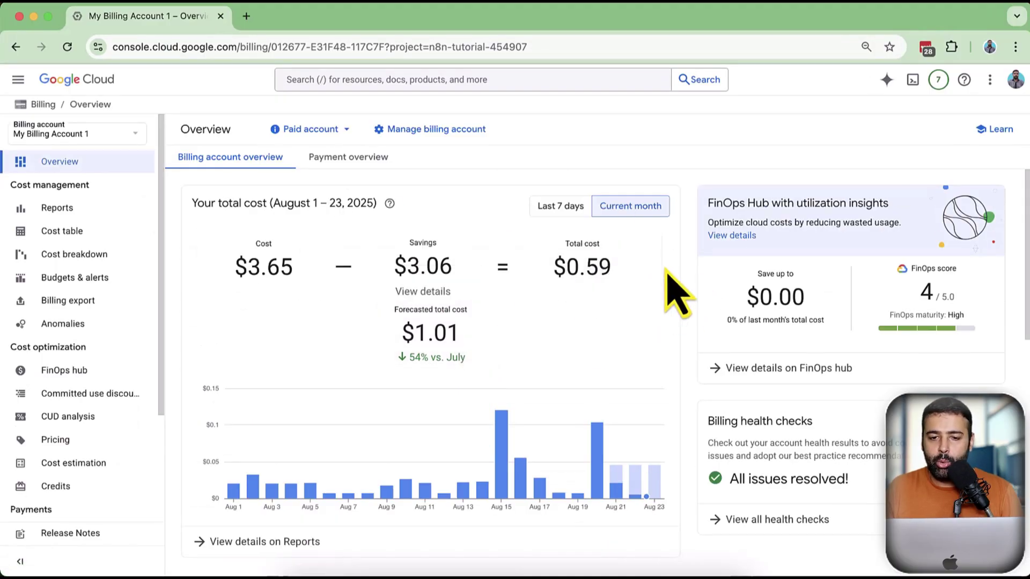
{"action": "key", "text": "ctrl+Up"}
{"action": "left_click", "coordinate": [419, 407]}
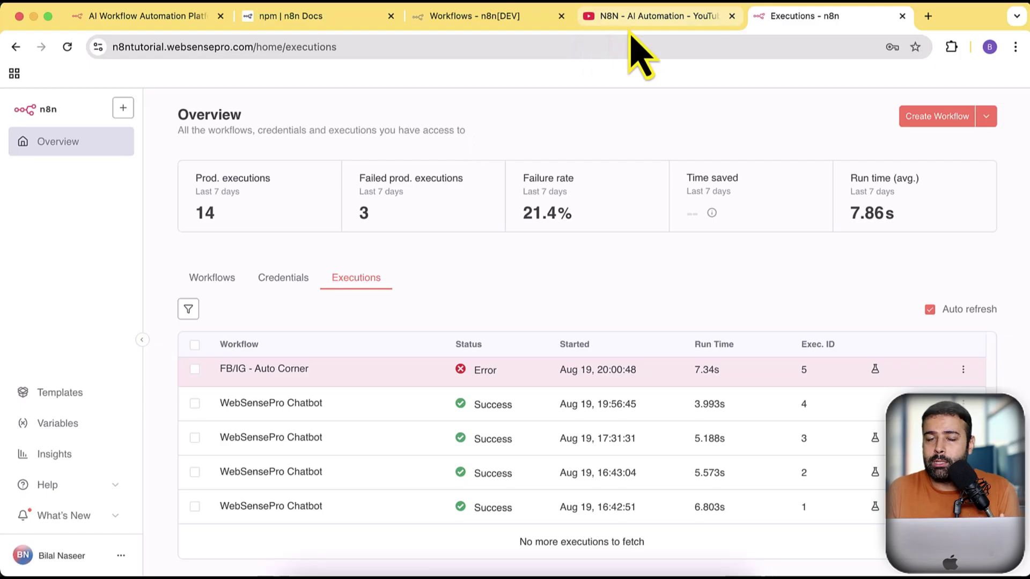
Look over the local n8n instance's workflows and check its installed version in the About n8n details, closing them when done.
{"action": "left_click", "coordinate": [465, 19]}
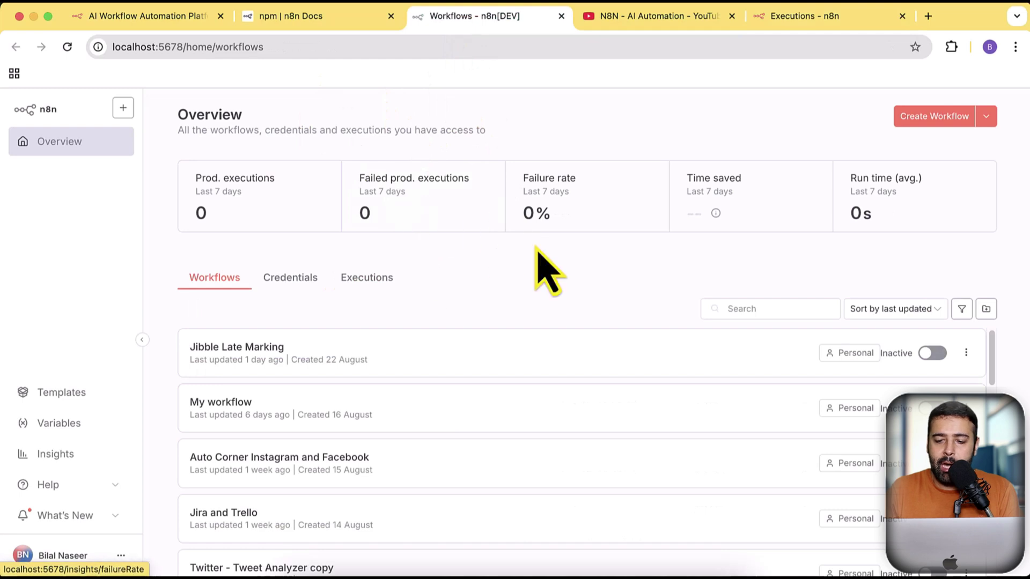
{"action": "scroll", "coordinate": [648, 483], "scroll_direction": "down", "scroll_amount": 10}
{"action": "scroll", "coordinate": [648, 482], "scroll_direction": "up", "scroll_amount": 15}
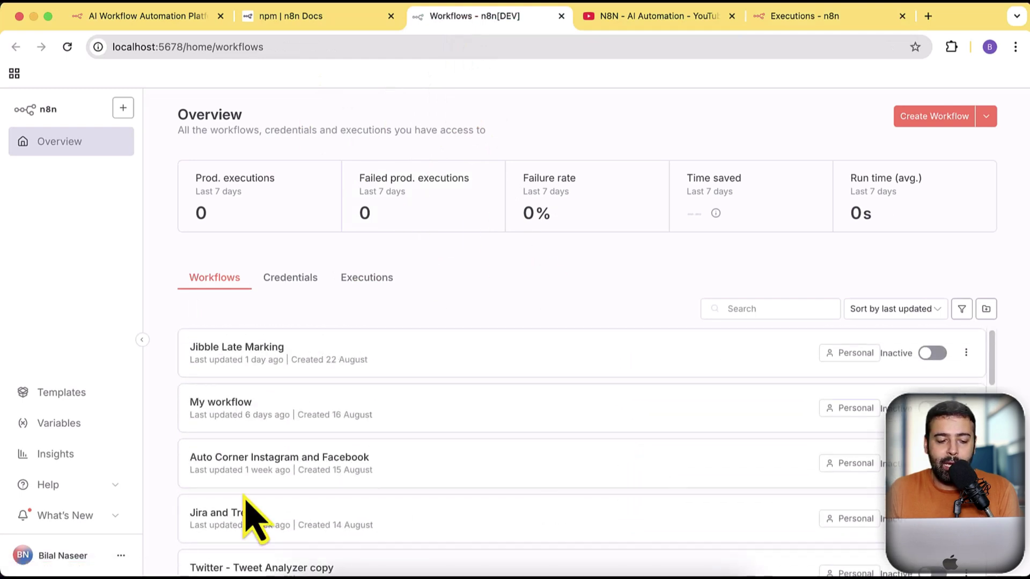
{"action": "left_click", "coordinate": [115, 485]}
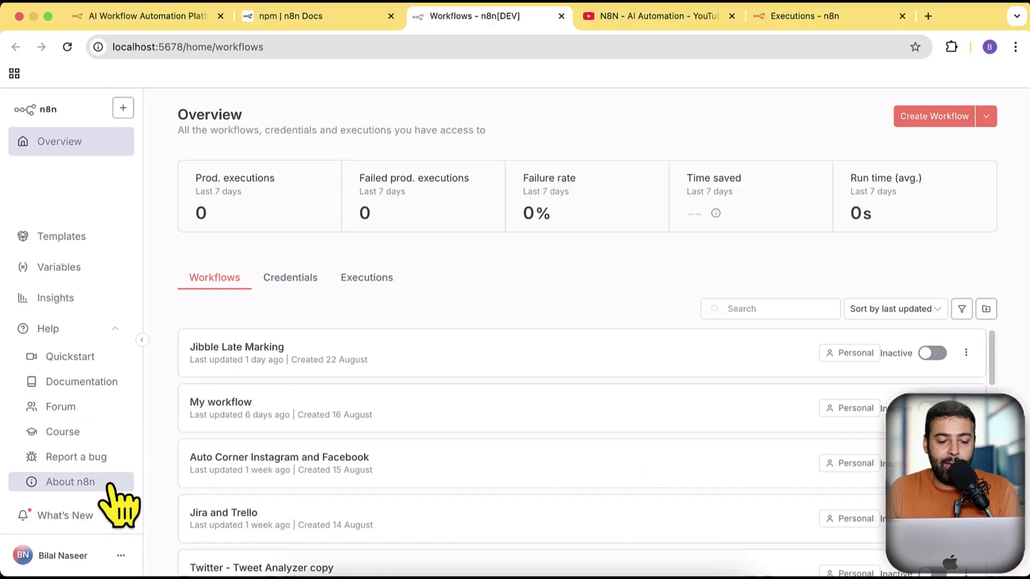
{"action": "left_click", "coordinate": [111, 484]}
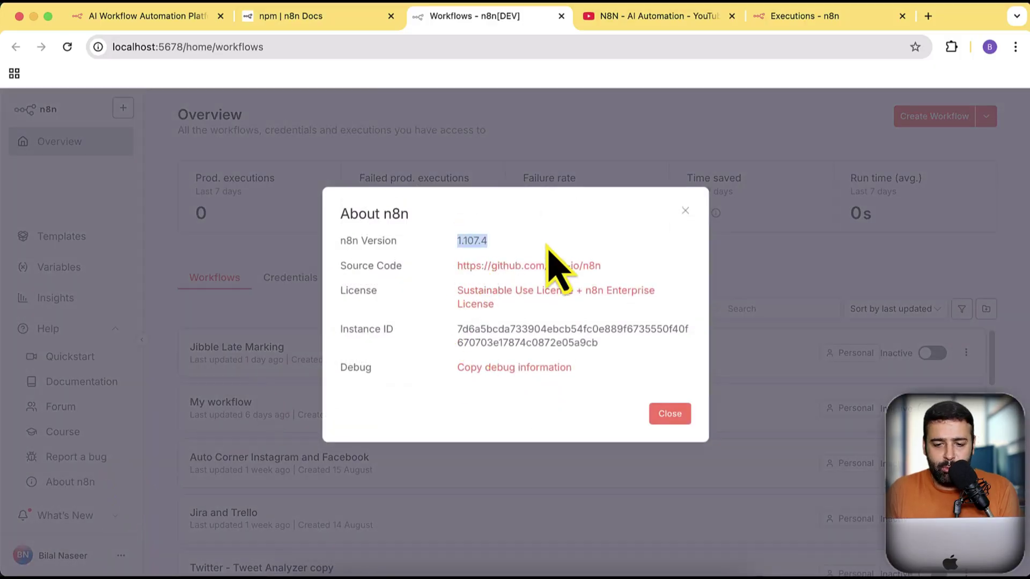
{"action": "left_click", "coordinate": [685, 210]}
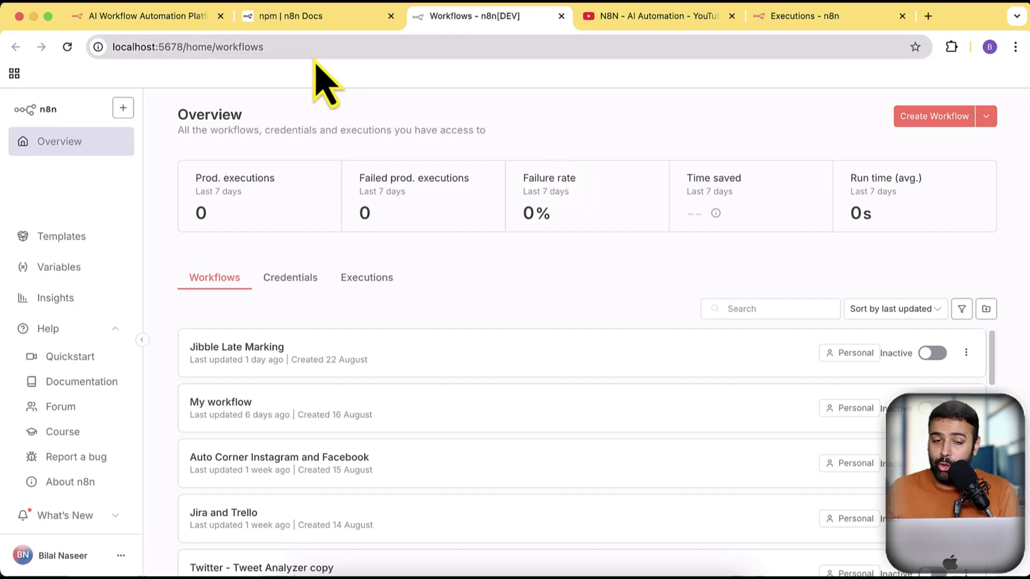
Find the Updating section in the n8n npm docs and highlight the command npm update -g n8n.
{"action": "left_click", "coordinate": [320, 20]}
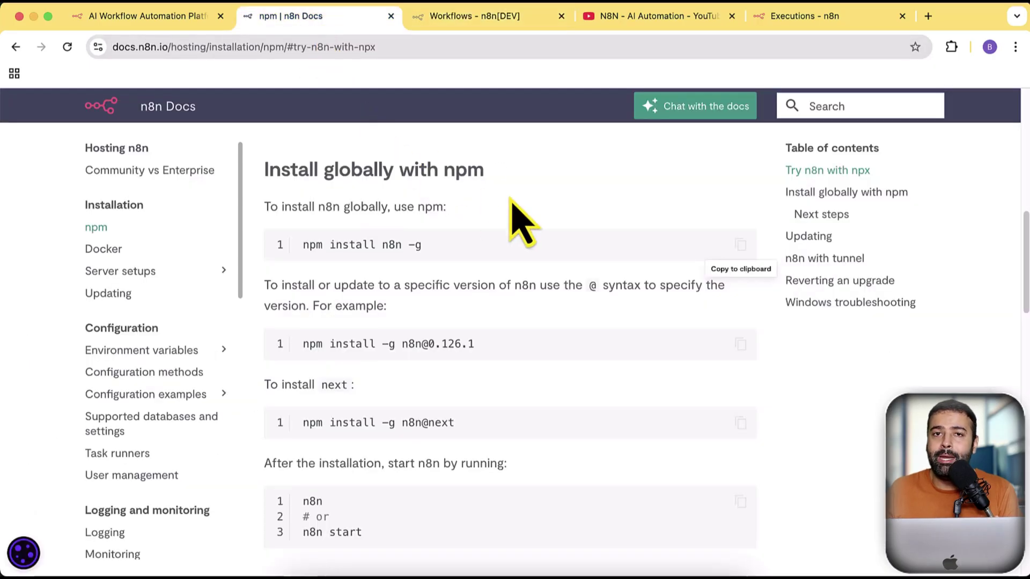
{"action": "scroll", "coordinate": [558, 220], "scroll_direction": "down", "scroll_amount": 5}
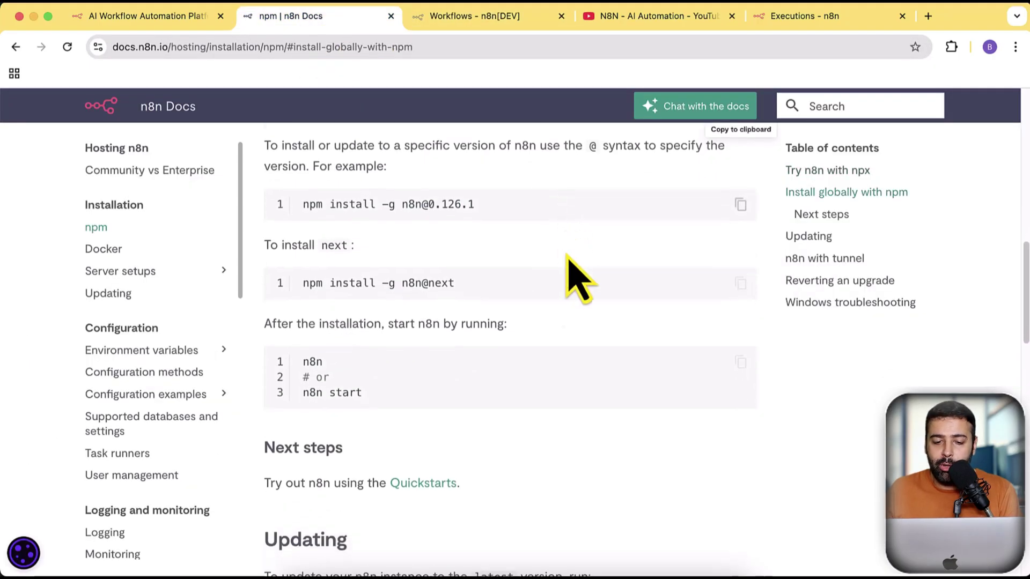
{"action": "scroll", "coordinate": [483, 282], "scroll_direction": "down", "scroll_amount": 4}
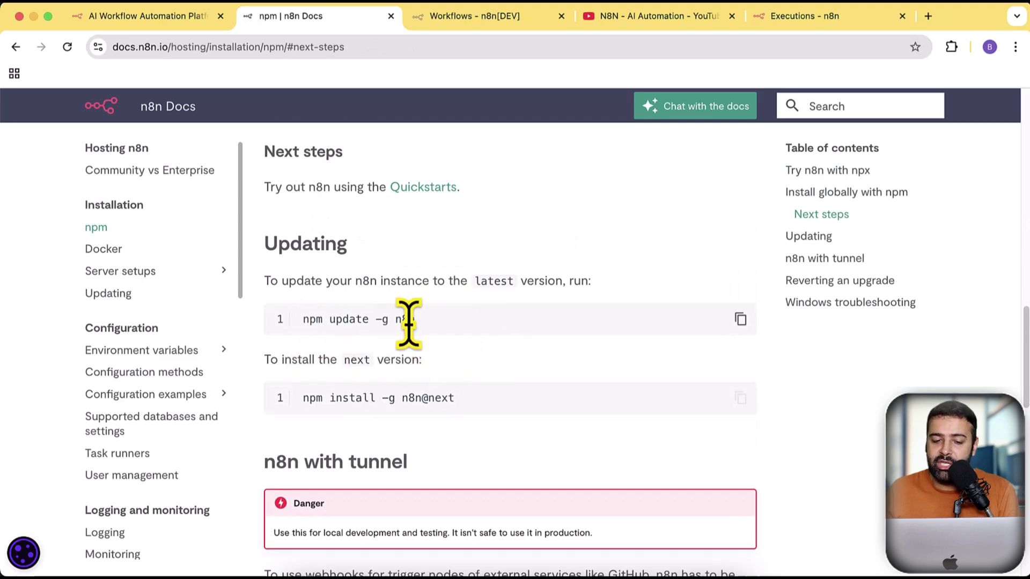
{"action": "left_click_drag", "start_coordinate": [417, 321], "coordinate": [302, 320]}
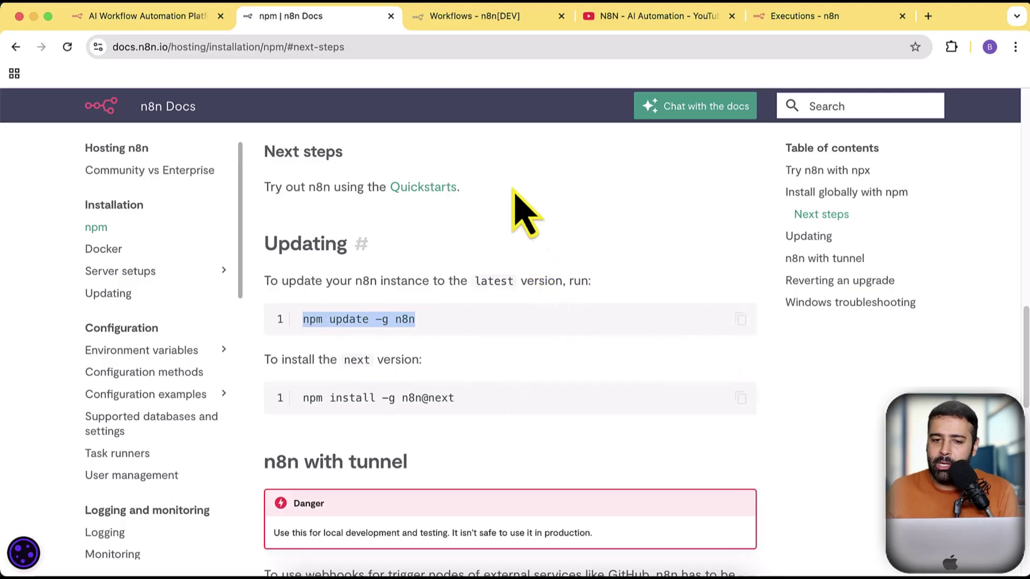
Look over the workflow list of the local n8n instance at localhost:5678 again.
{"action": "left_click", "coordinate": [471, 19]}
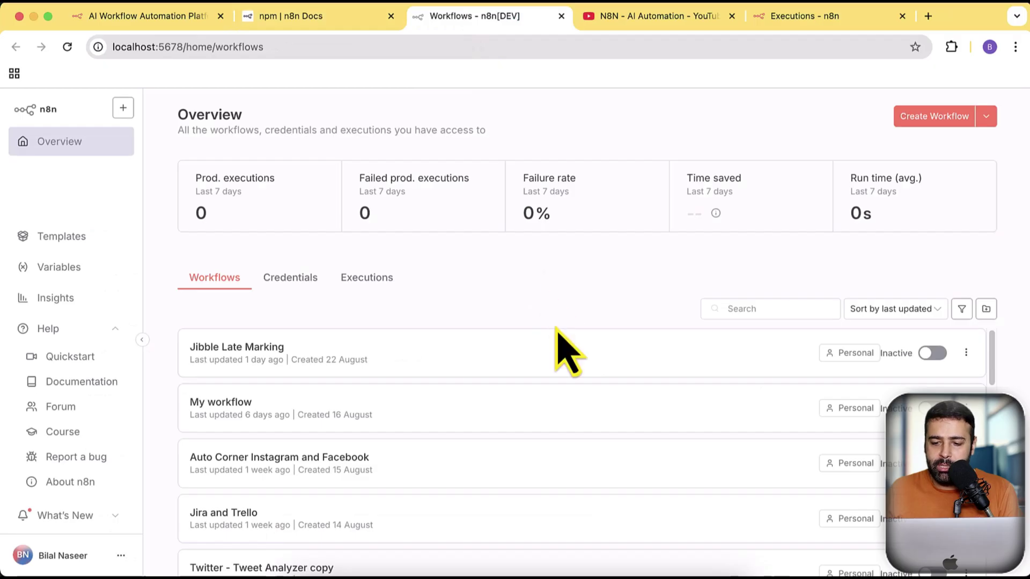
{"action": "scroll", "coordinate": [603, 381], "scroll_direction": "down", "scroll_amount": 5}
{"action": "scroll", "coordinate": [596, 418], "scroll_direction": "up", "scroll_amount": 5}
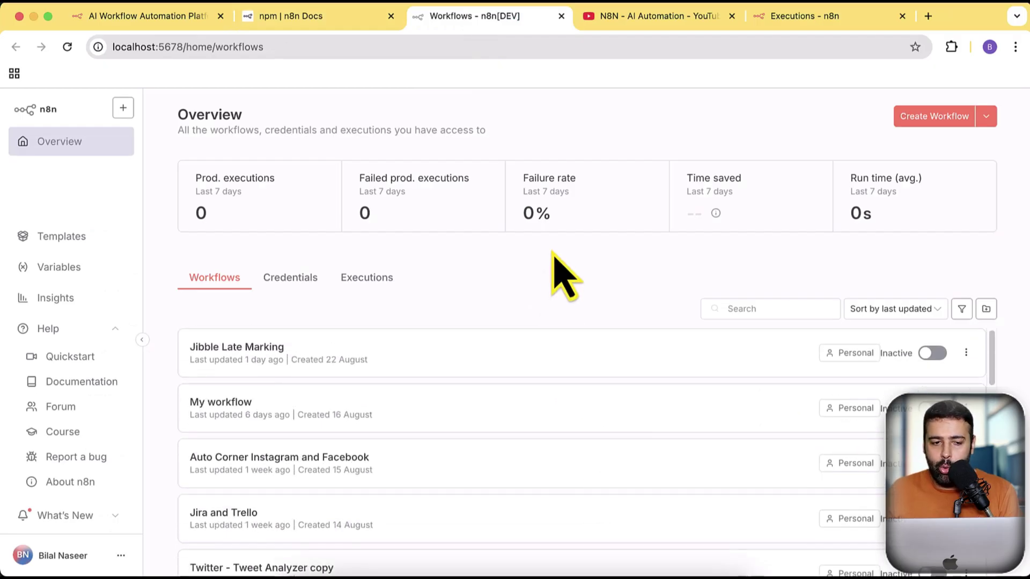
{"action": "left_click", "coordinate": [357, 16]}
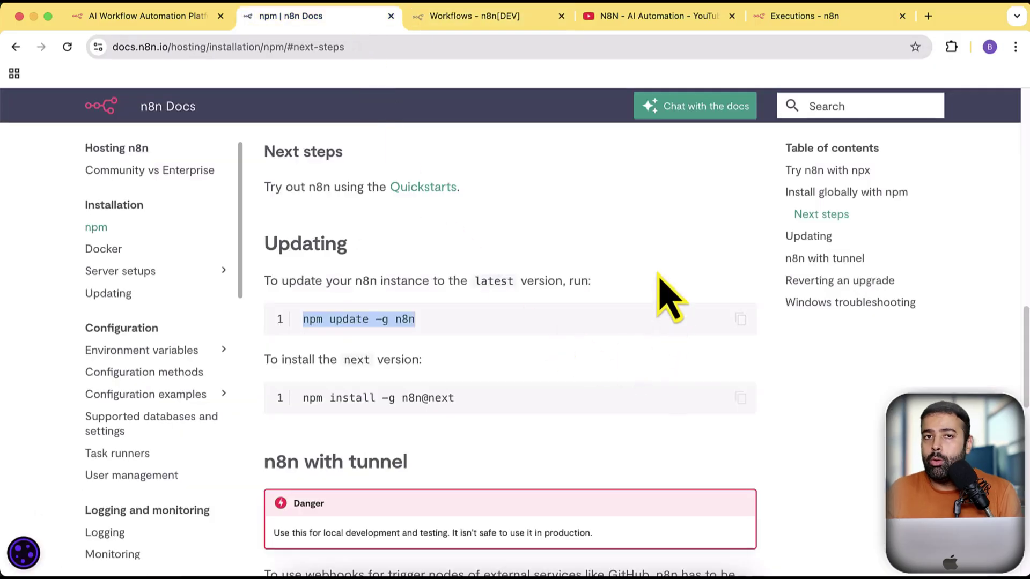
{"action": "scroll", "coordinate": [640, 280], "scroll_direction": "up", "scroll_amount": 10}
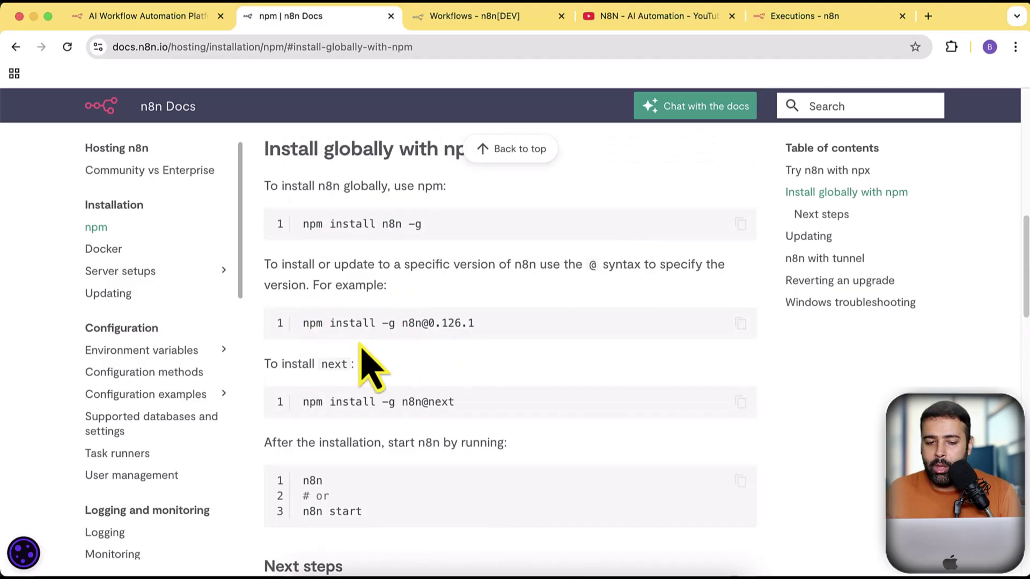
{"action": "left_click", "coordinate": [736, 325]}
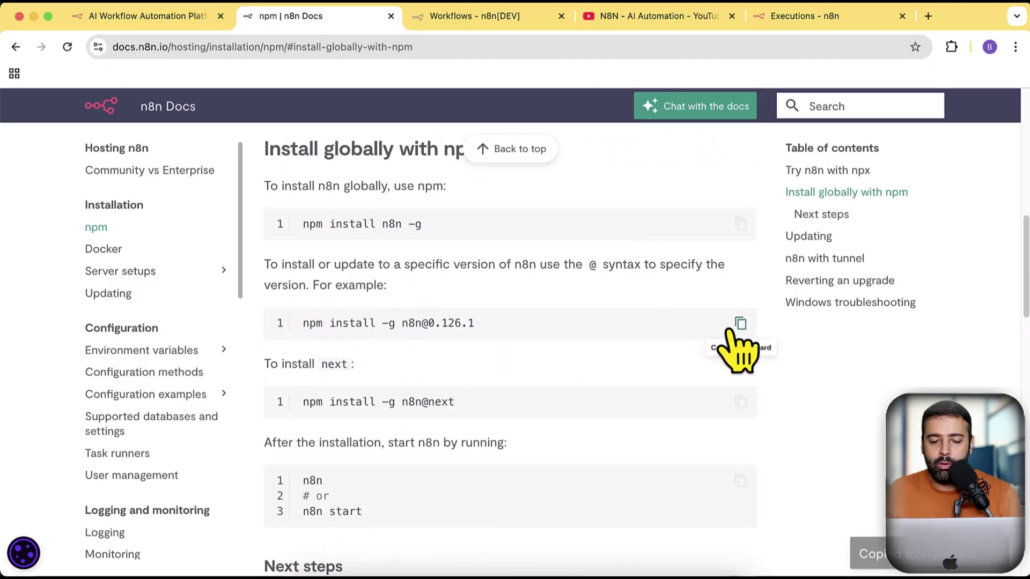
Switch to Terminal, open a second shell window, and place it over the one running n8n.
{"action": "key", "text": "super+Tab"}
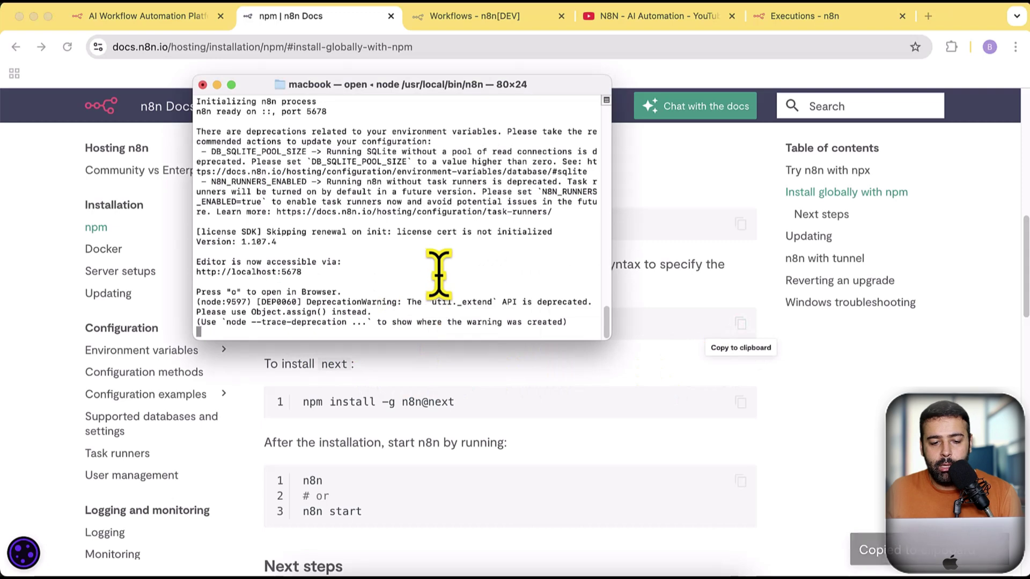
{"action": "key", "text": "super+Tab"}
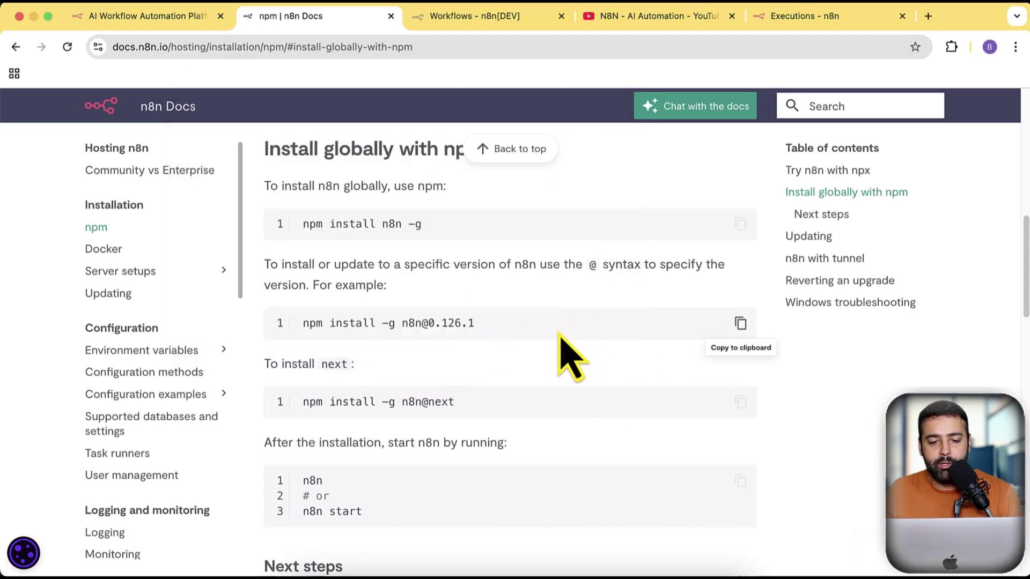
{"action": "key", "text": "super+Tab"}
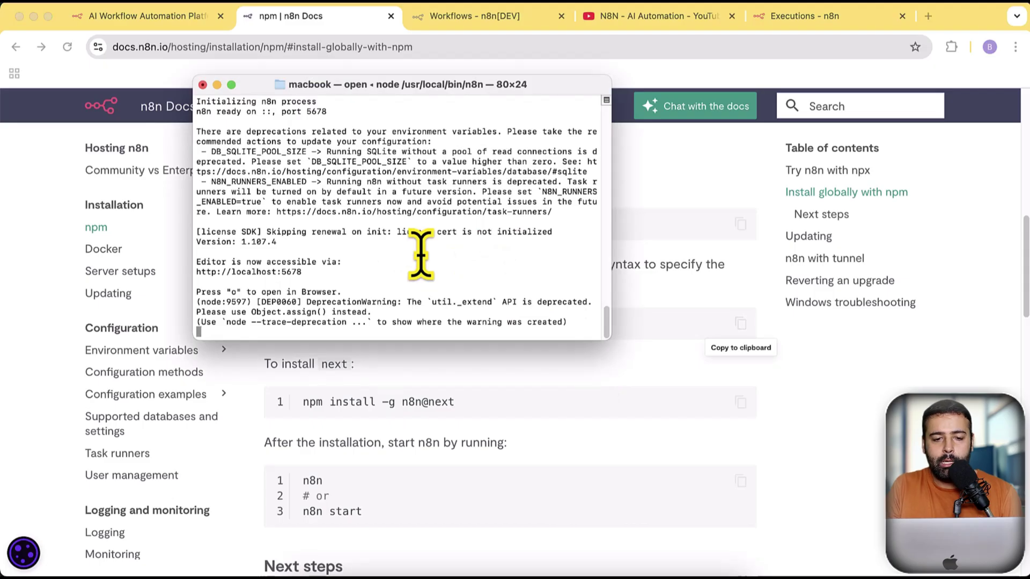
{"action": "key", "text": "super+n"}
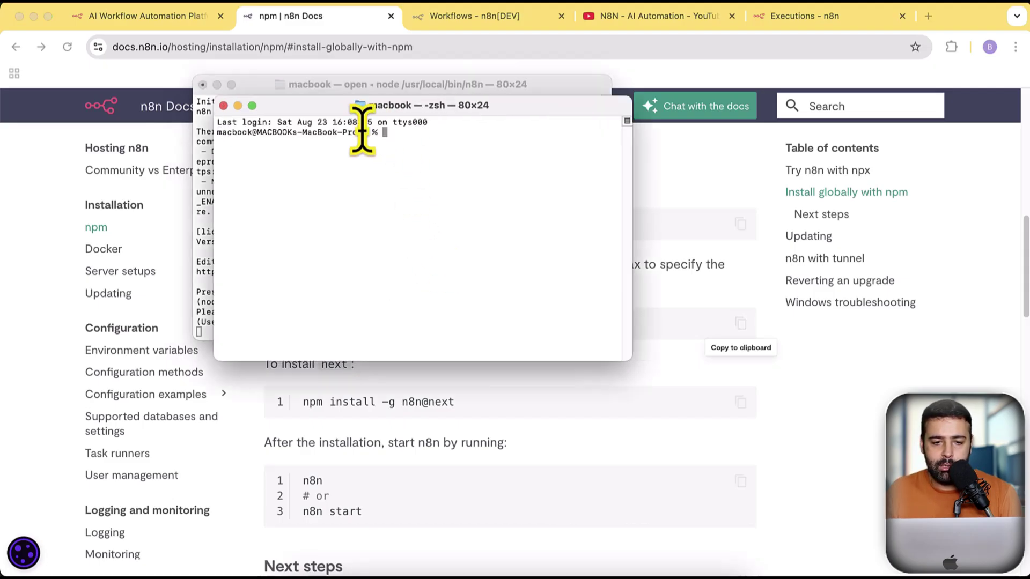
{"action": "left_click_drag", "start_coordinate": [378, 108], "coordinate": [330, 87]}
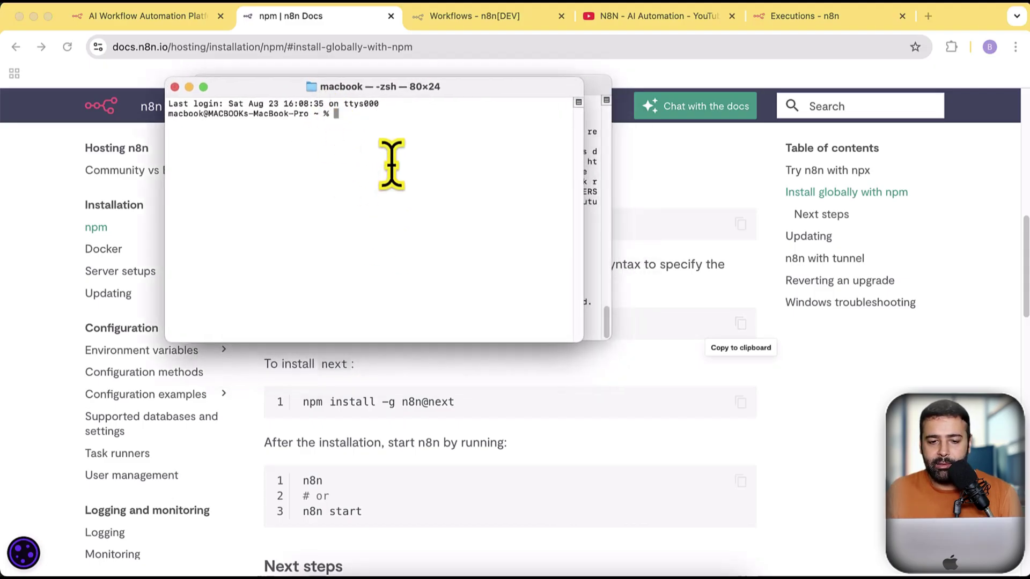
{"action": "key", "text": "Return"}
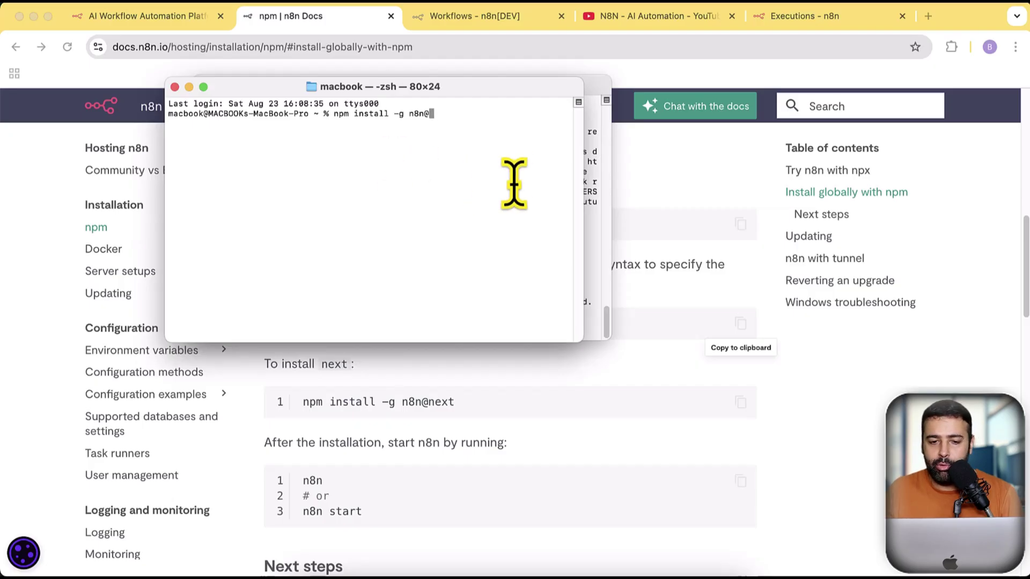
{"action": "type", "text": "1."}
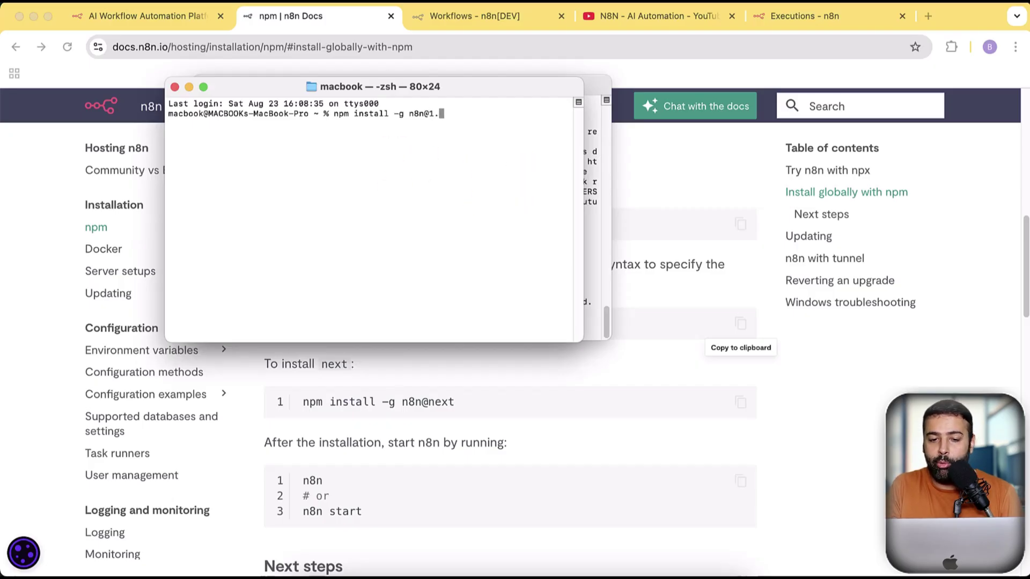
{"action": "type", "text": "19"}
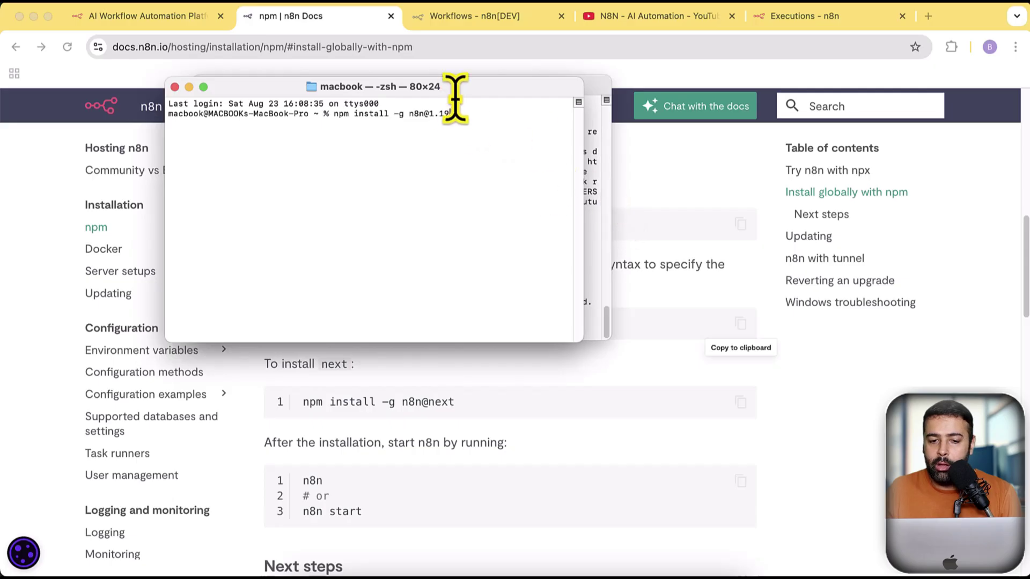
{"action": "left_click_drag", "start_coordinate": [453, 89], "coordinate": [735, 338]}
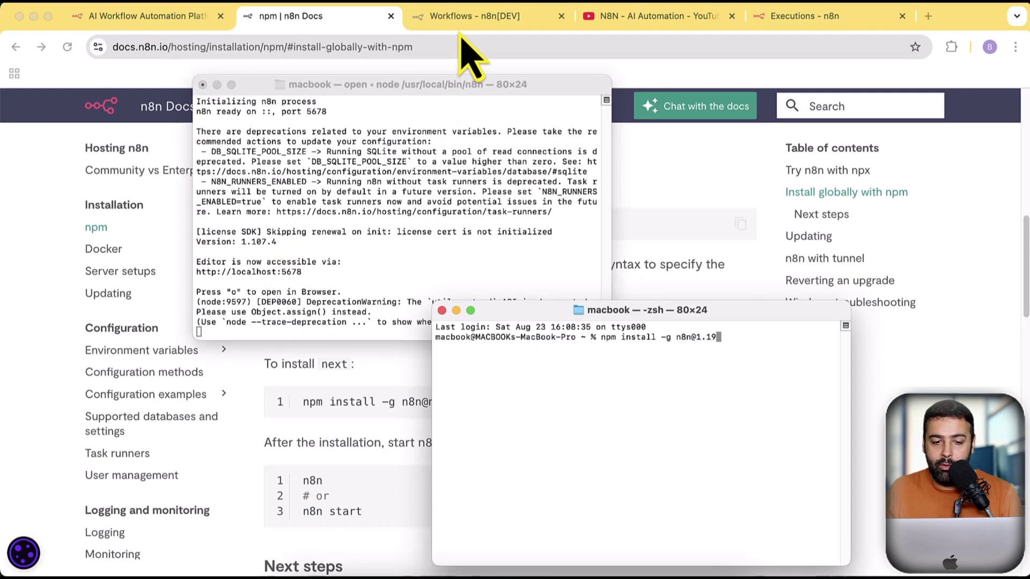
Return to the local n8n instance in the browser and open the full changelog from What's New.
{"action": "left_click", "coordinate": [616, 4]}
{"action": "left_click", "coordinate": [465, 17]}
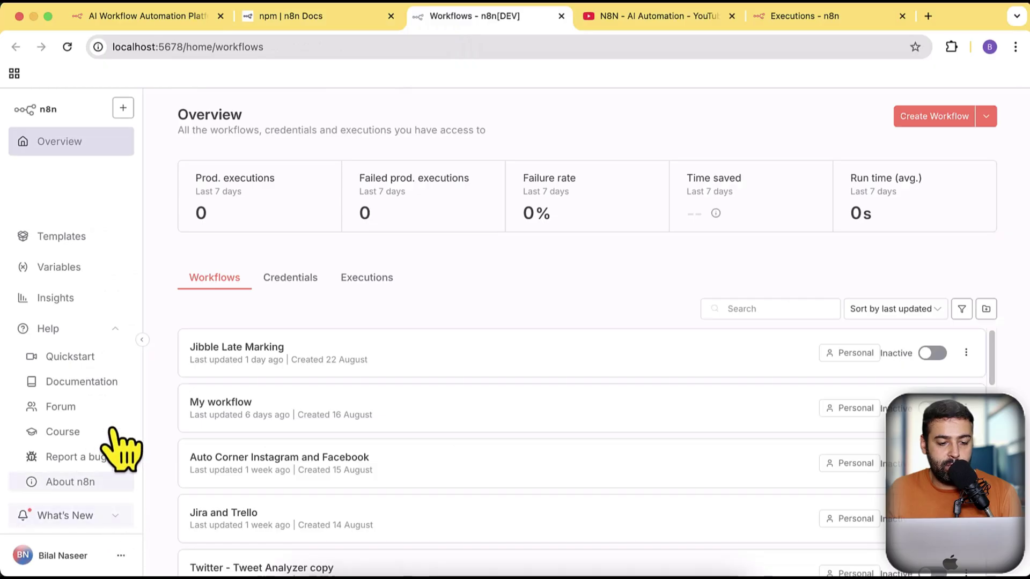
{"action": "left_click", "coordinate": [119, 515]}
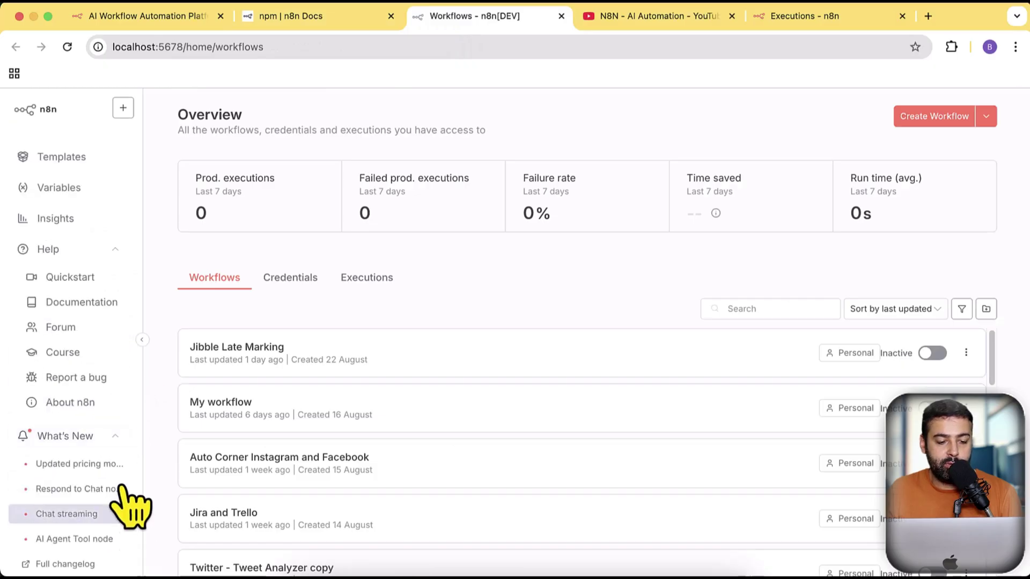
{"action": "left_click", "coordinate": [119, 437]}
{"action": "left_click", "coordinate": [118, 330]}
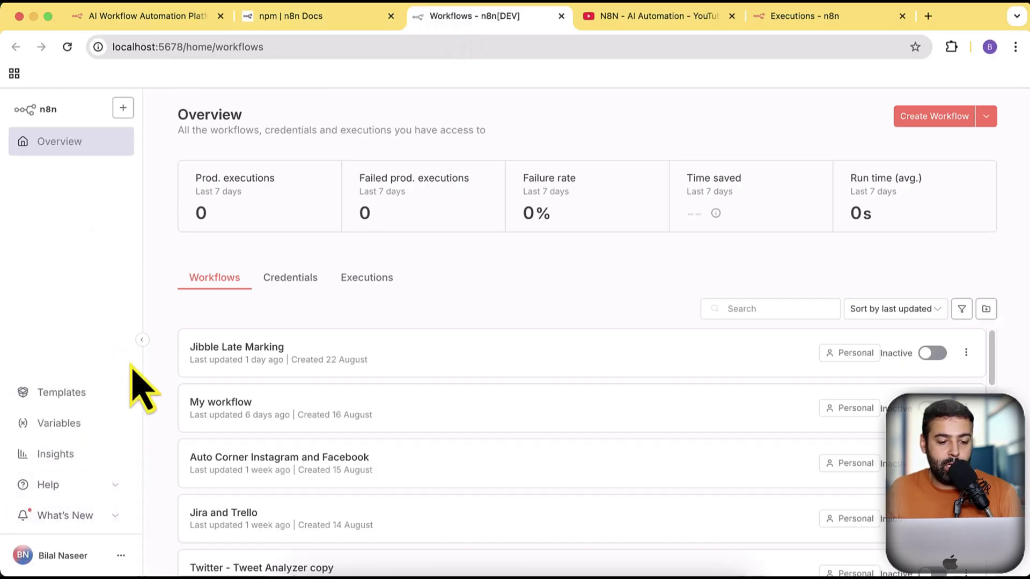
{"action": "left_click", "coordinate": [64, 516]}
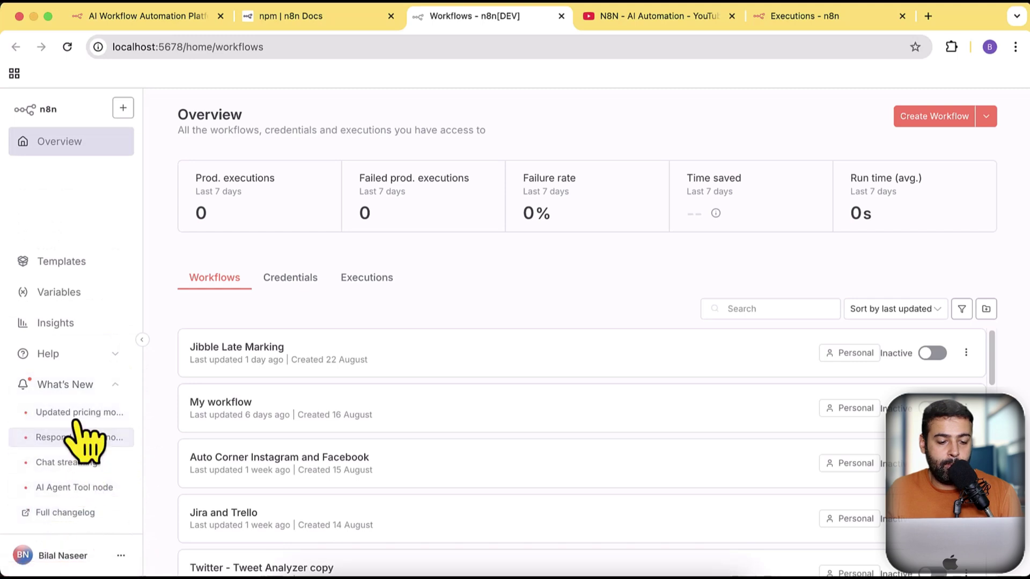
{"action": "left_click", "coordinate": [76, 514]}
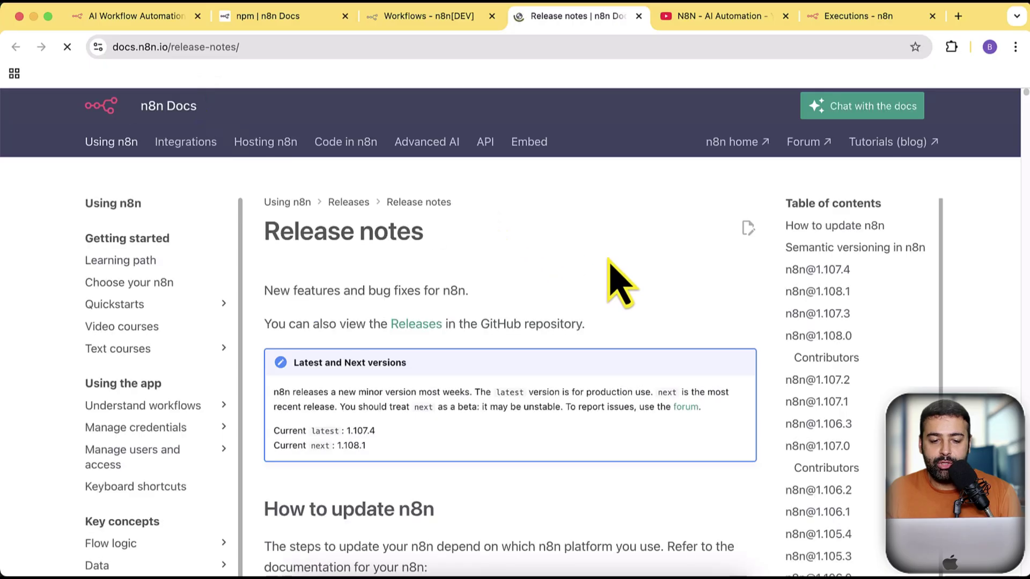
Browse the n8n release notes and the table of contents for available version numbers, down to the 1.95 and 1.94 releases.
{"action": "scroll", "coordinate": [639, 223], "scroll_direction": "down", "scroll_amount": 15}
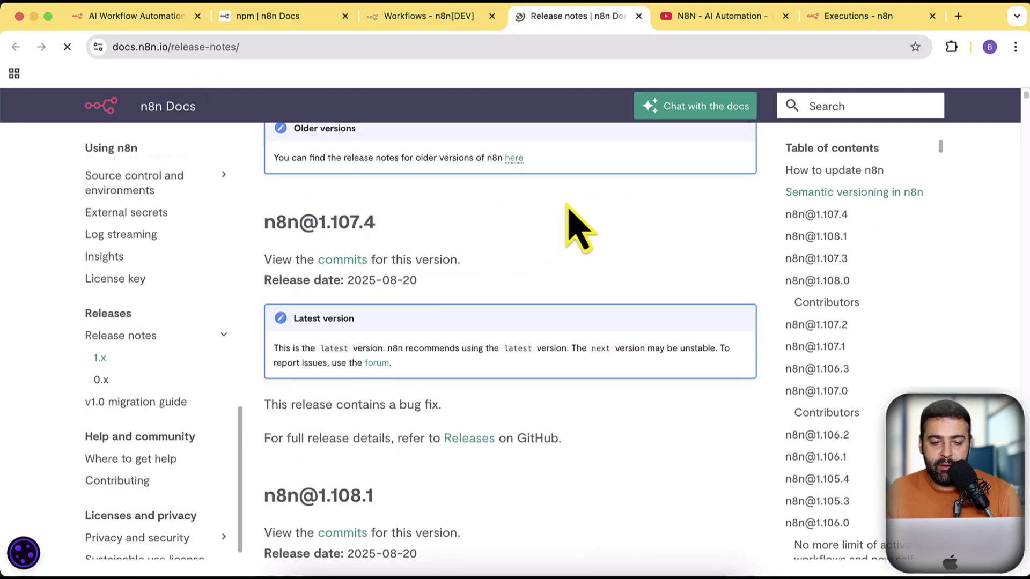
{"action": "scroll", "coordinate": [566, 223], "scroll_direction": "down", "scroll_amount": 4}
{"action": "scroll", "coordinate": [570, 214], "scroll_direction": "down", "scroll_amount": 19}
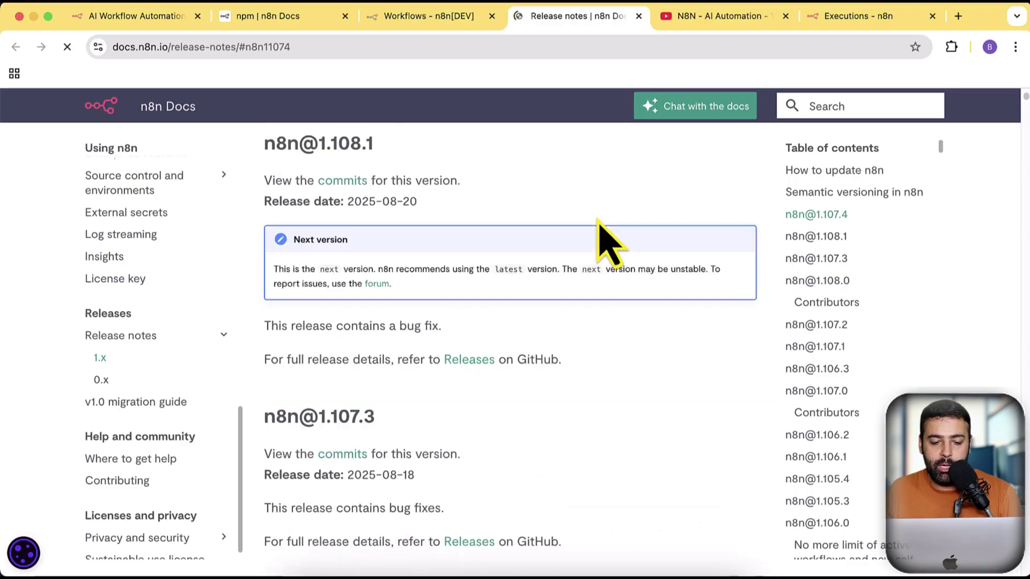
{"action": "scroll", "coordinate": [600, 225], "scroll_direction": "down", "scroll_amount": 20}
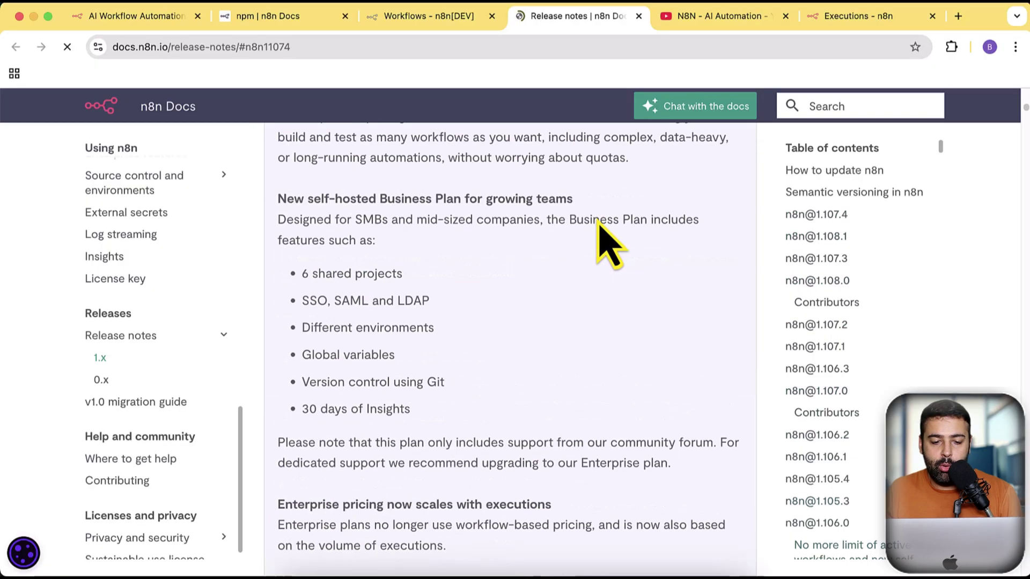
{"action": "scroll", "coordinate": [606, 244], "scroll_direction": "down", "scroll_amount": 20}
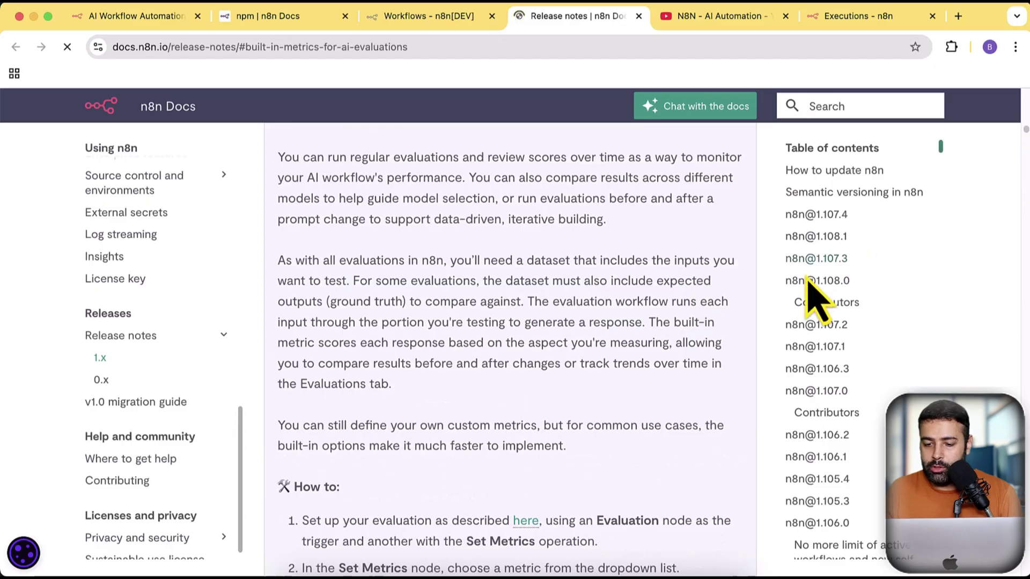
{"action": "scroll", "coordinate": [835, 460], "scroll_direction": "down", "scroll_amount": 8}
{"action": "scroll", "coordinate": [835, 460], "scroll_direction": "down", "scroll_amount": 15}
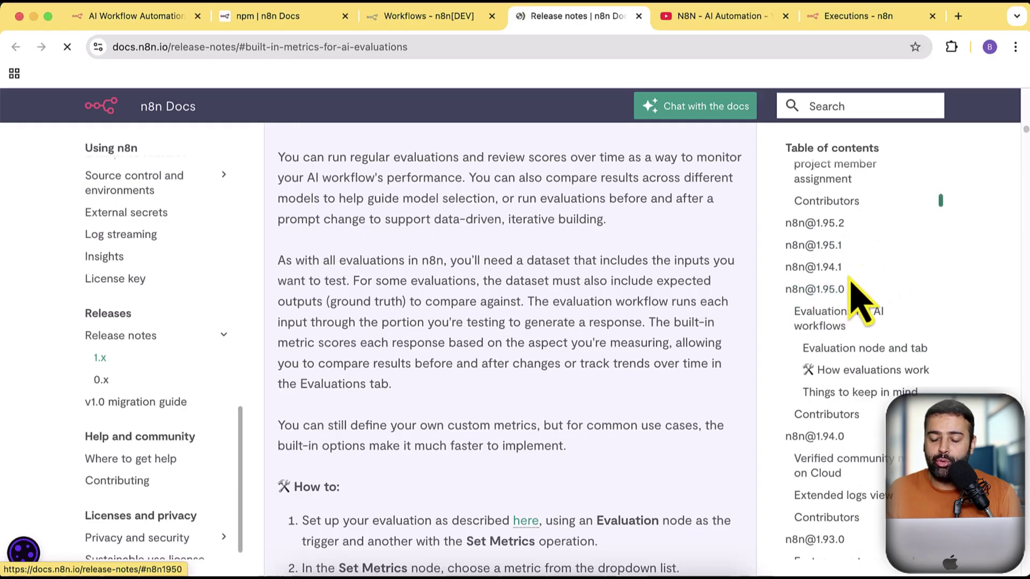
{"action": "key", "text": "super+Tab"}
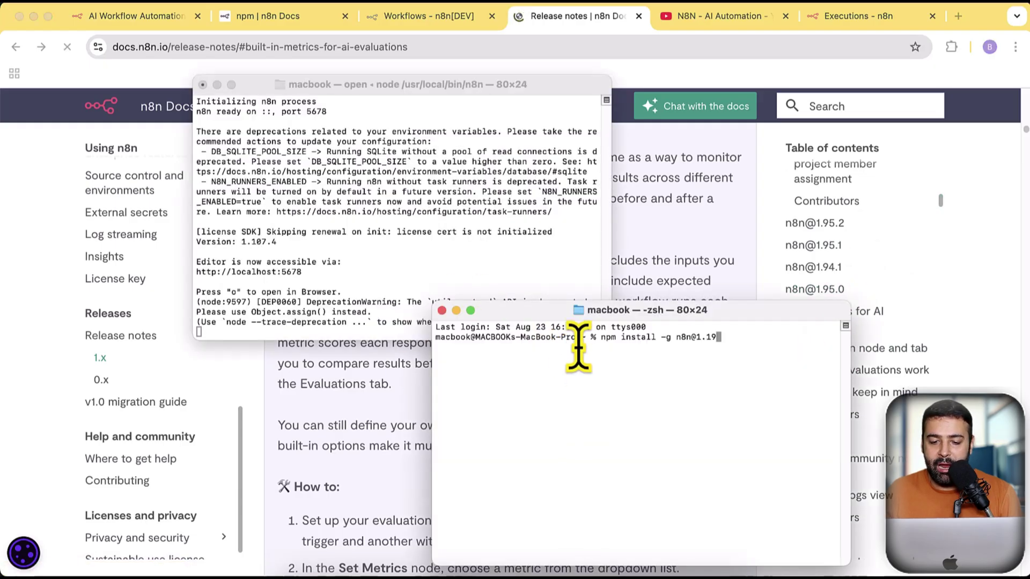
{"action": "left_click_drag", "start_coordinate": [520, 315], "coordinate": [270, 92]}
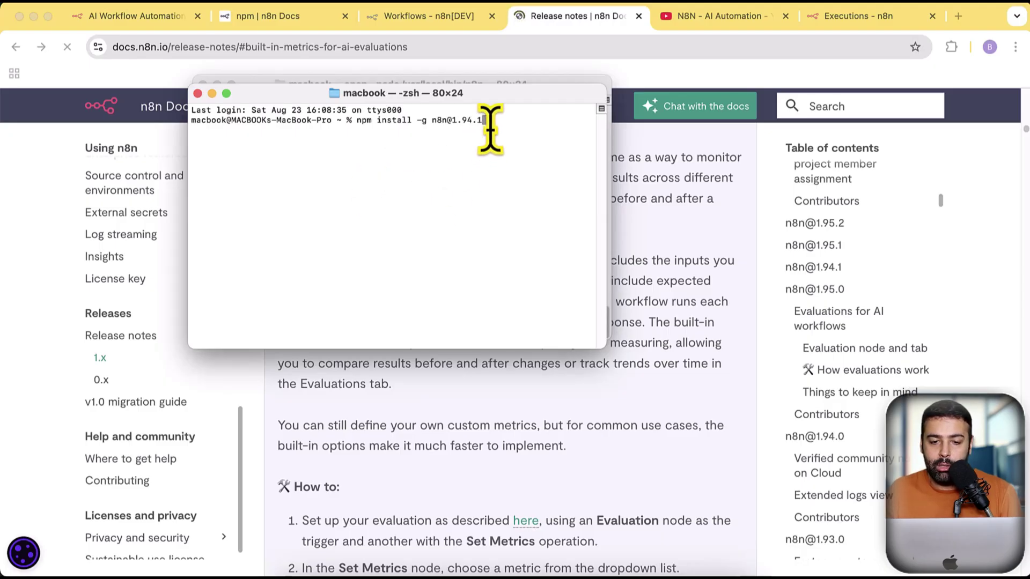
{"action": "left_click_drag", "start_coordinate": [488, 121], "coordinate": [354, 120]}
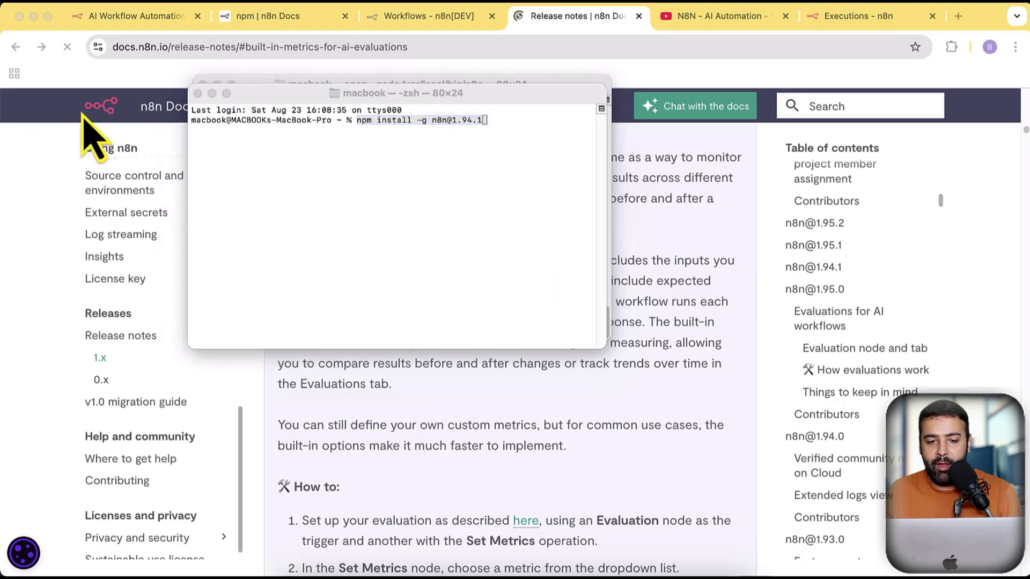
{"action": "key", "text": "super+shift+5"}
{"action": "left_click_drag", "start_coordinate": [122, 41], "coordinate": [888, 381]}
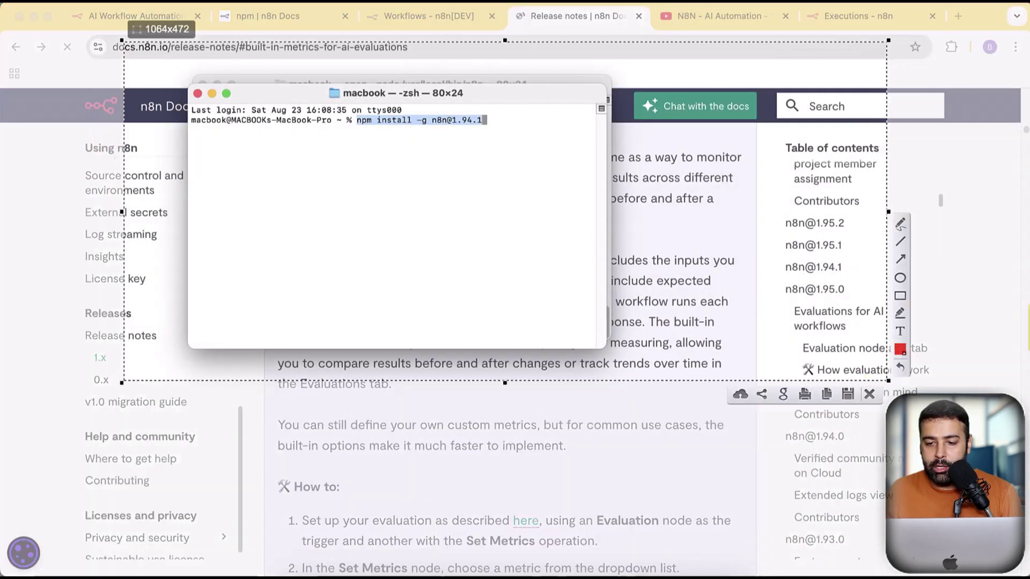
{"action": "left_click", "coordinate": [901, 260]}
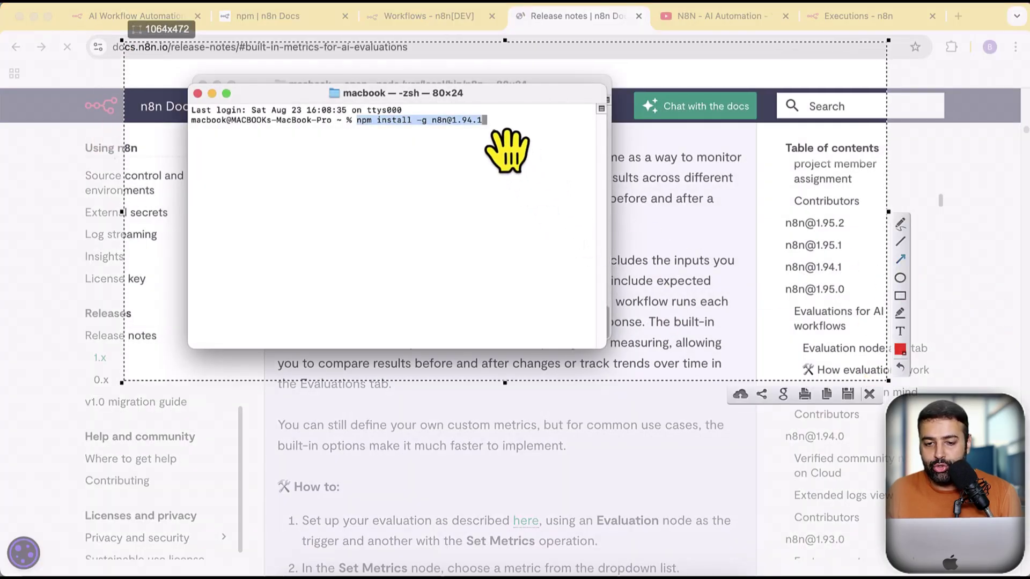
{"action": "left_click_drag", "start_coordinate": [493, 130], "coordinate": [589, 177]}
{"action": "left_click_drag", "start_coordinate": [742, 222], "coordinate": [783, 268]}
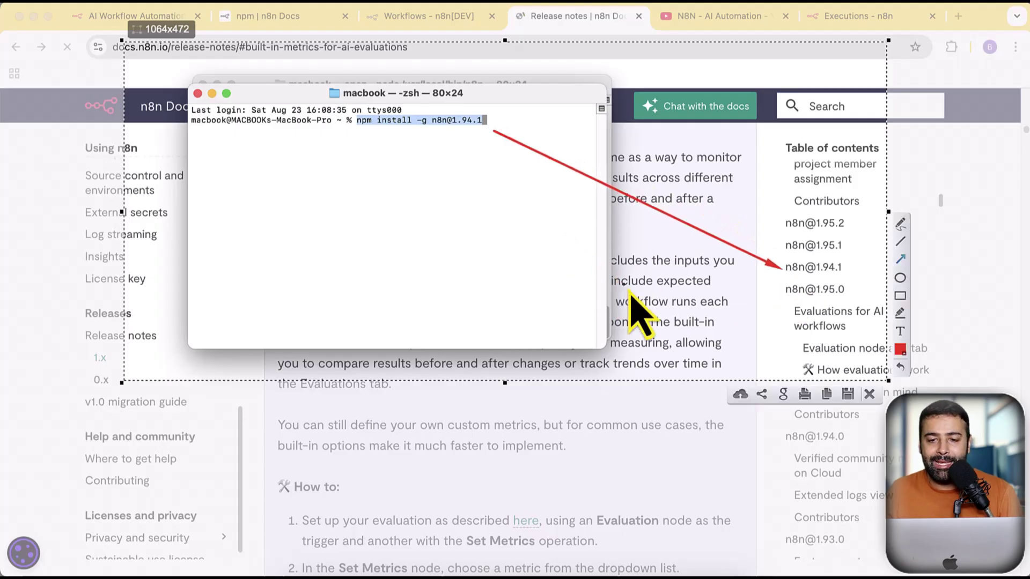
{"action": "left_click", "coordinate": [869, 394]}
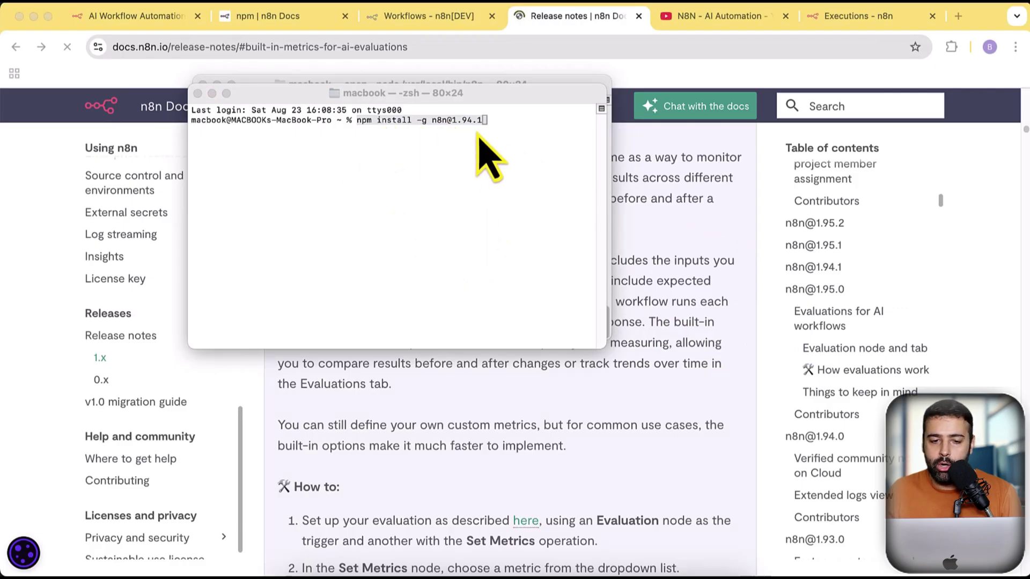
Change the unexecuted command in the second shell to npm install -g n8n@next and place that window over the n8n process window.
{"action": "left_click_drag", "start_coordinate": [477, 110], "coordinate": [568, 218]}
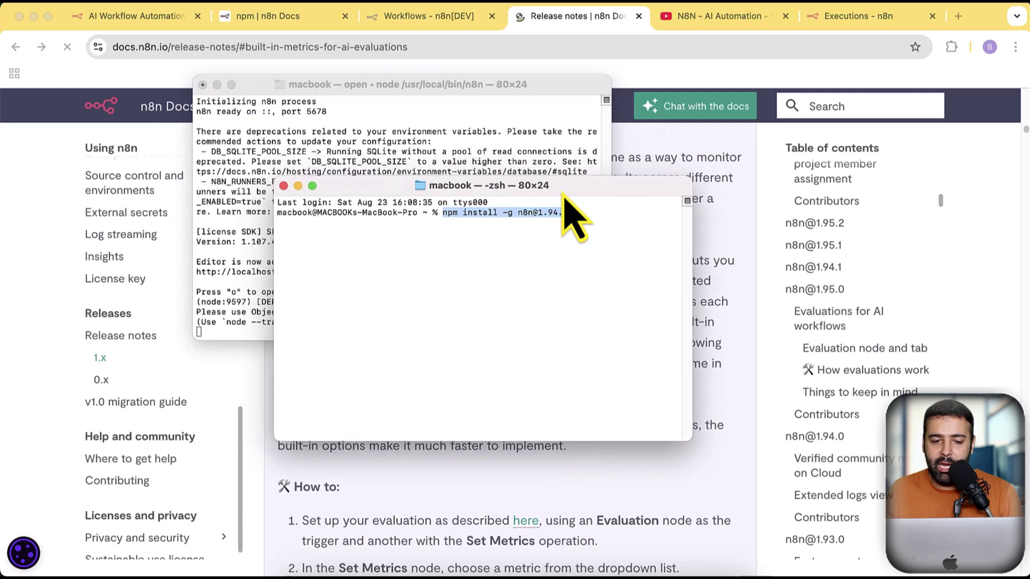
{"action": "left_click", "coordinate": [629, 246]}
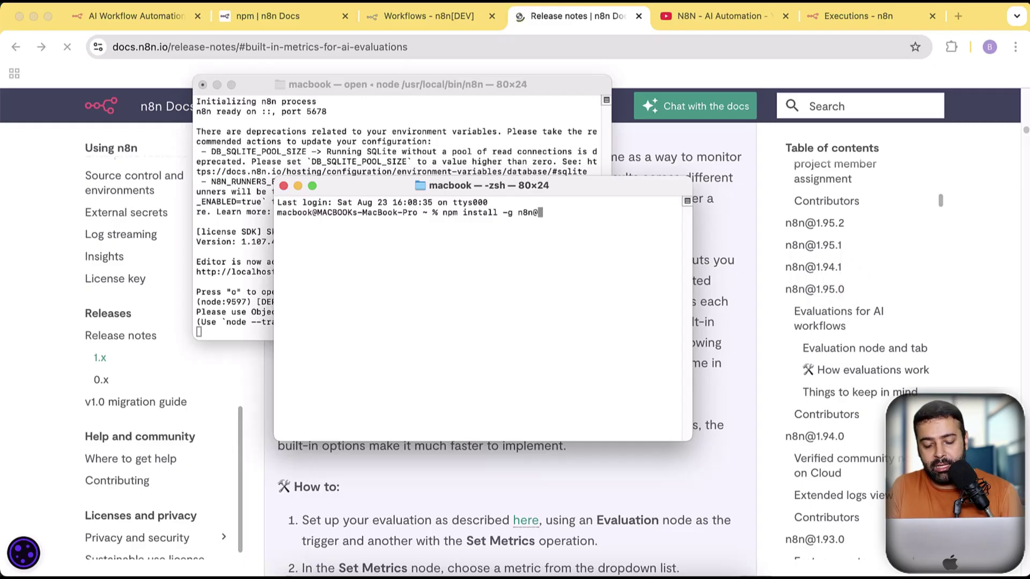
{"action": "left_click_drag", "start_coordinate": [405, 187], "coordinate": [325, 94]}
{"action": "key", "text": "super+shift+4"}
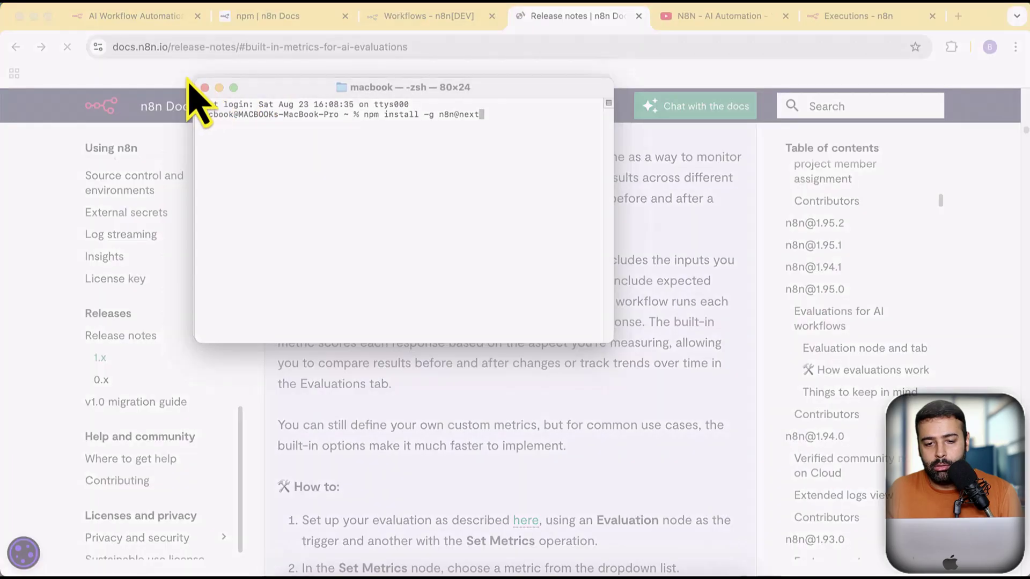
{"action": "mouse_move", "coordinate": [184, 75]}
{"action": "left_mouse_down"}
{"action": "mouse_move", "coordinate": [747, 322]}
{"action": "mouse_move", "coordinate": [944, 445]}
{"action": "left_mouse_up"}
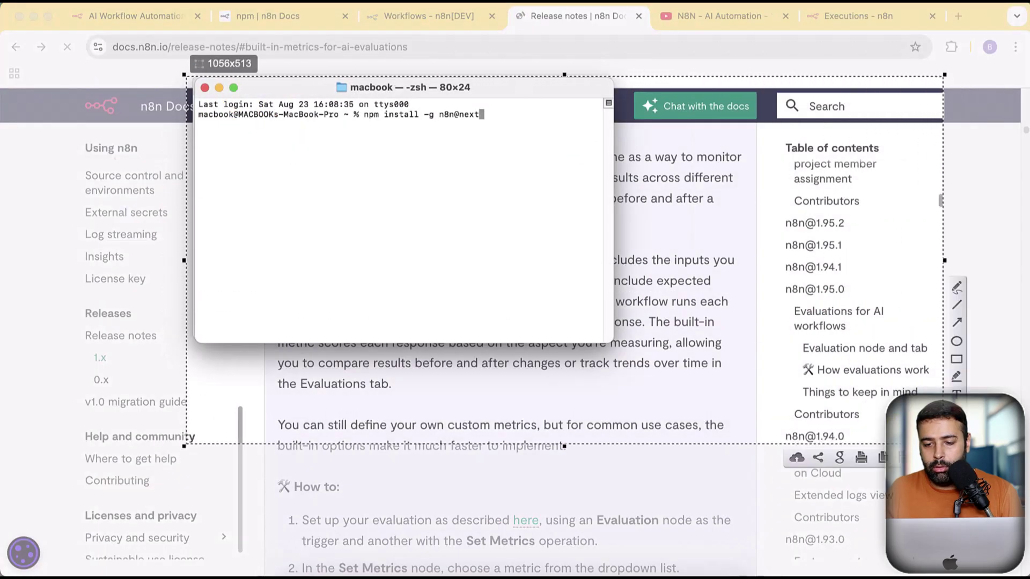
{"action": "left_click", "coordinate": [957, 306]}
{"action": "left_click_drag", "start_coordinate": [778, 280], "coordinate": [845, 278]}
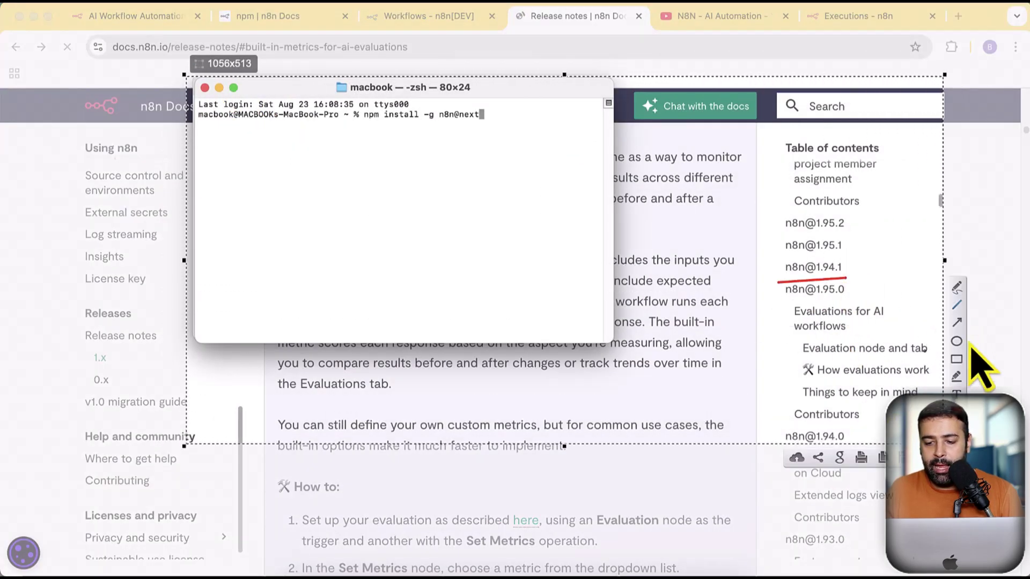
{"action": "left_click", "coordinate": [957, 322]}
{"action": "left_click_drag", "start_coordinate": [583, 235], "coordinate": [536, 158]}
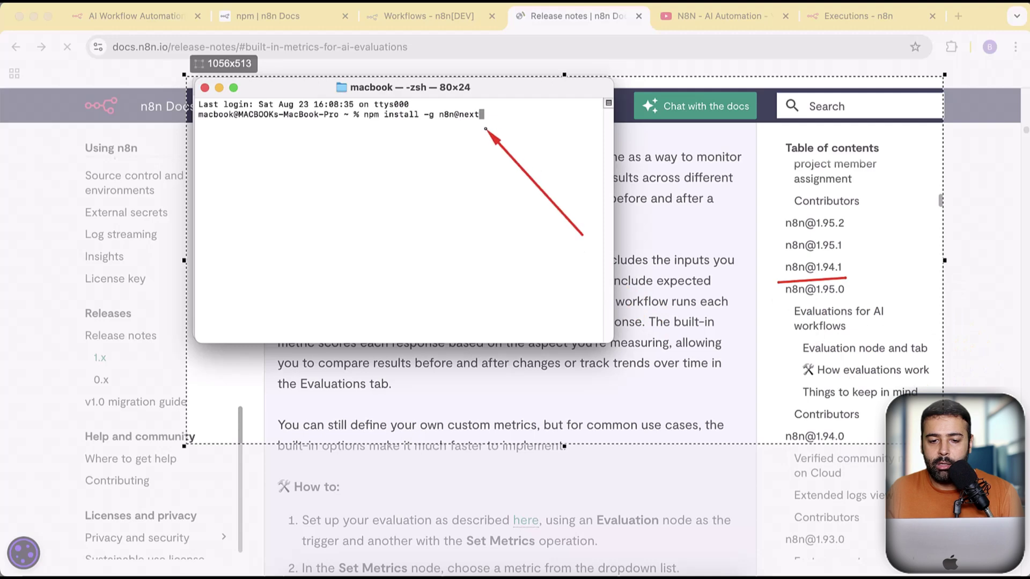
{"action": "left_click_drag", "start_coordinate": [485, 129], "coordinate": [529, 133]}
{"action": "left_click_drag", "start_coordinate": [780, 244], "coordinate": [779, 244]}
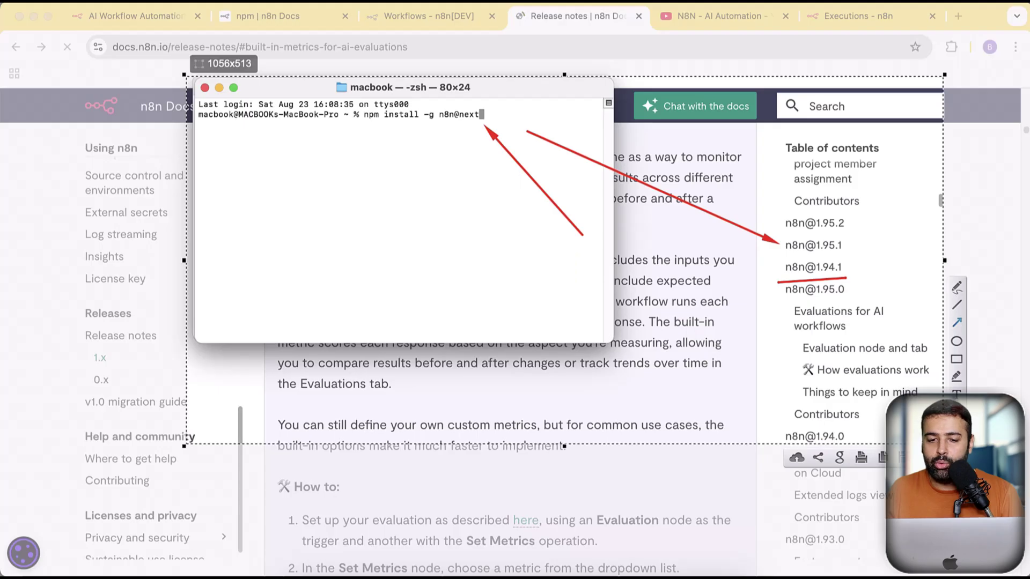
{"action": "key", "text": "Escape"}
Close the second shell window and review the npm docs page's global install, updating, tunnel and npx instructions in the browser.
{"action": "left_click", "coordinate": [205, 89]}
{"action": "left_click", "coordinate": [675, 222]}
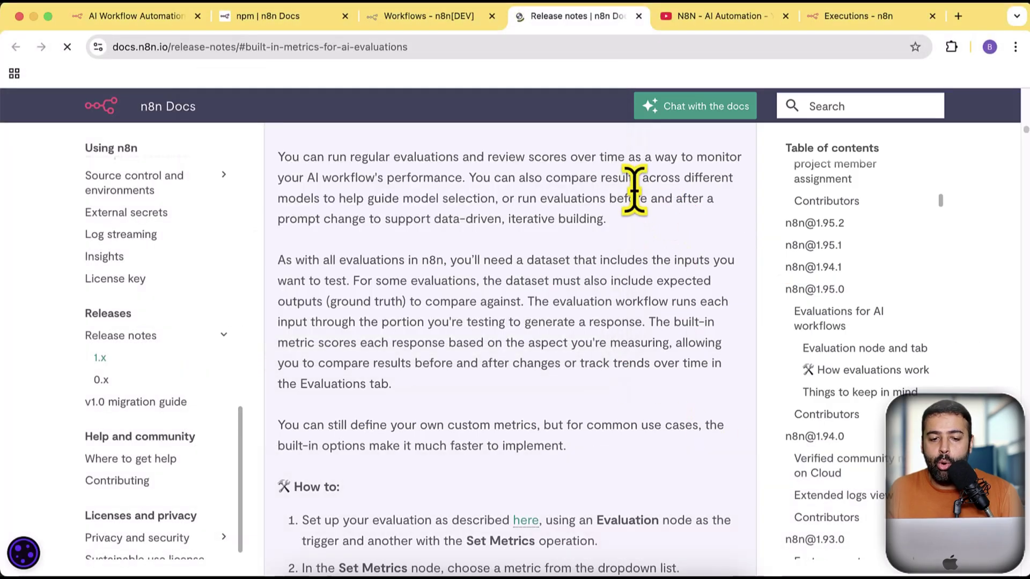
{"action": "left_click", "coordinate": [282, 19]}
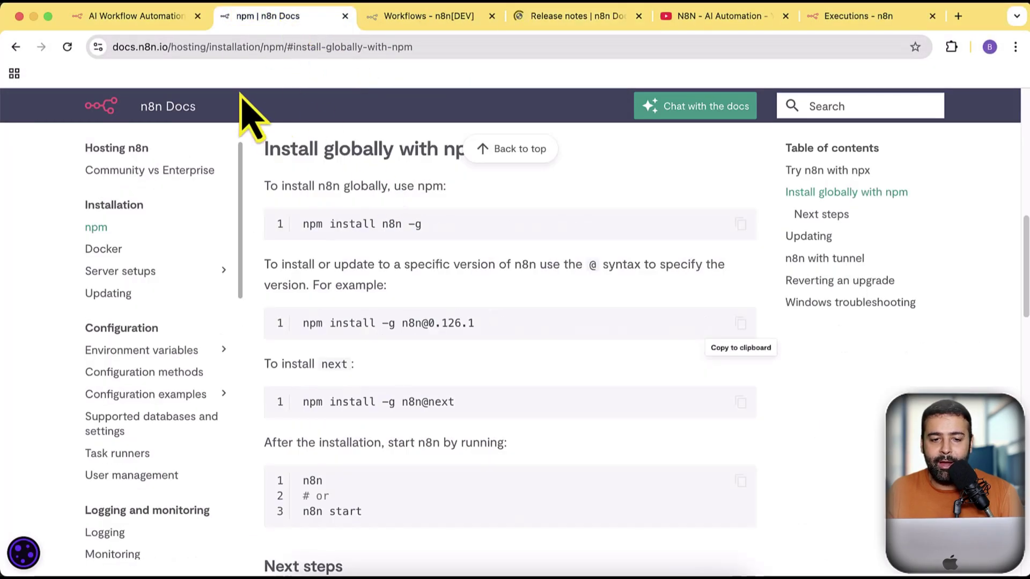
{"action": "left_click", "coordinate": [450, 46]}
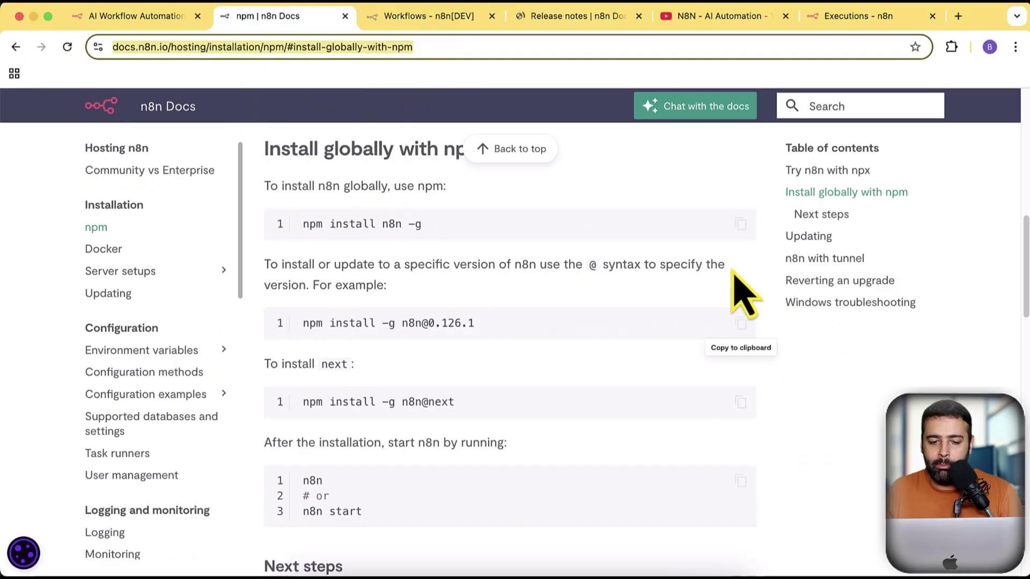
{"action": "scroll", "coordinate": [742, 292], "scroll_direction": "down", "scroll_amount": 10}
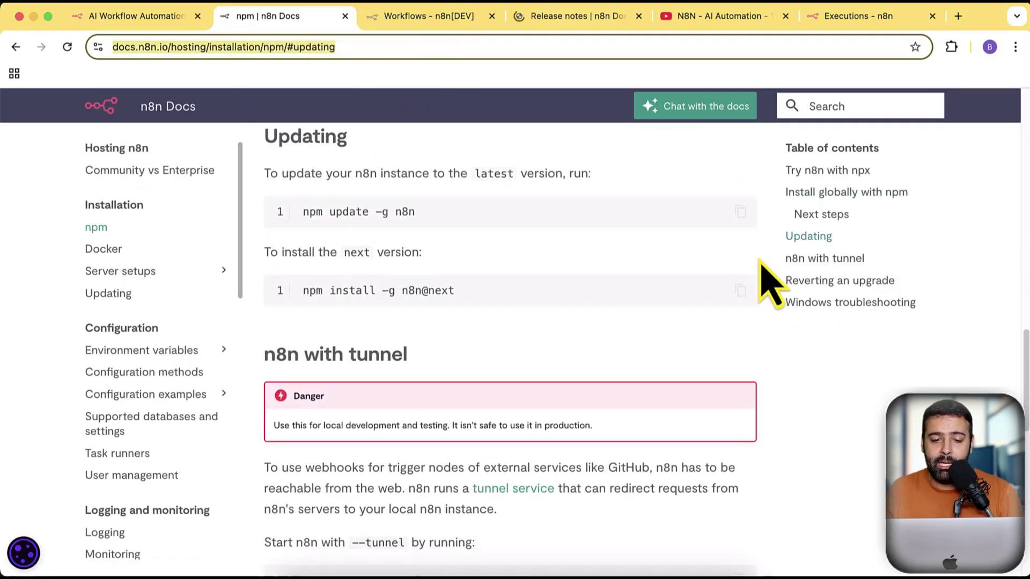
{"action": "scroll", "coordinate": [768, 279], "scroll_direction": "down", "scroll_amount": 9}
{"action": "scroll", "coordinate": [768, 333], "scroll_direction": "up", "scroll_amount": 10}
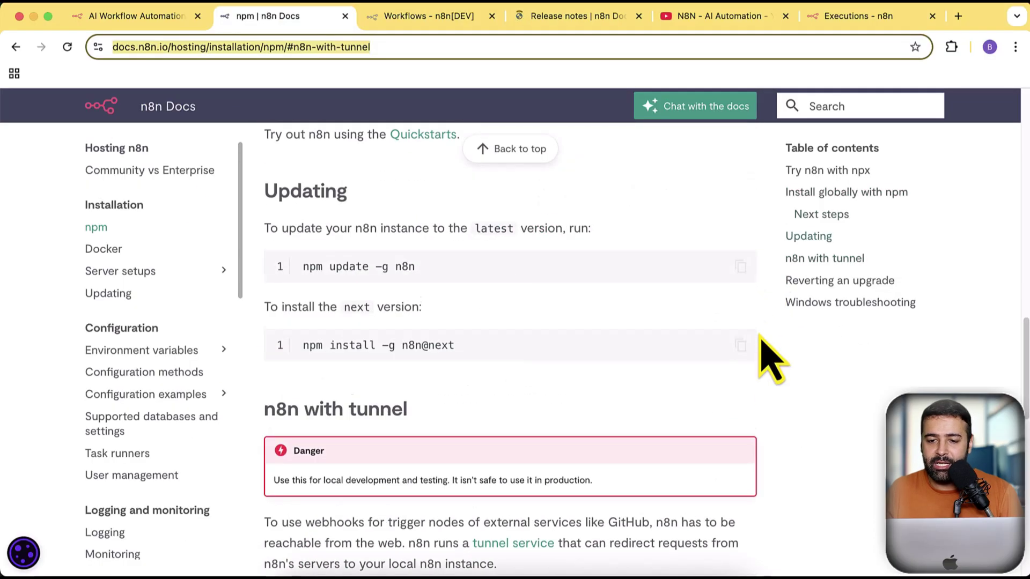
{"action": "scroll", "coordinate": [760, 337], "scroll_direction": "up", "scroll_amount": 8}
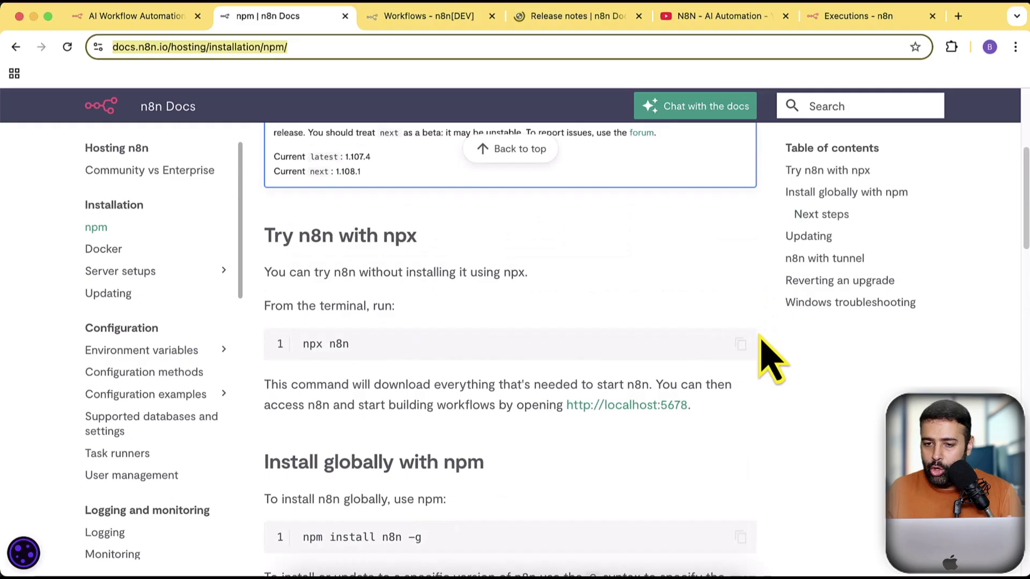
Open the N8N - AI Automation playlist on YouTube and browse its videos from the last entries upward.
{"action": "left_click", "coordinate": [721, 16]}
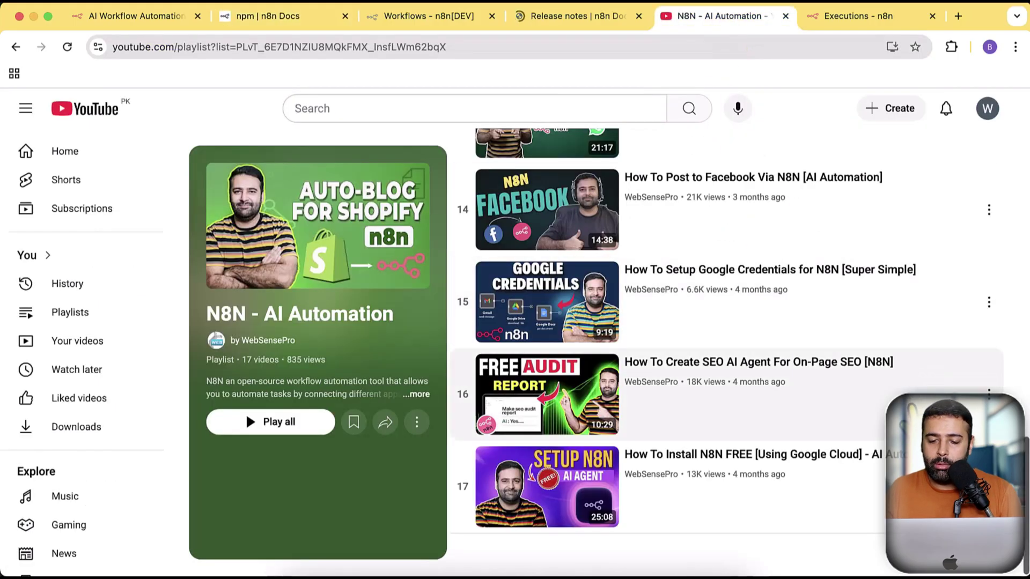
{"action": "scroll", "coordinate": [726, 347], "scroll_direction": "up", "scroll_amount": 3}
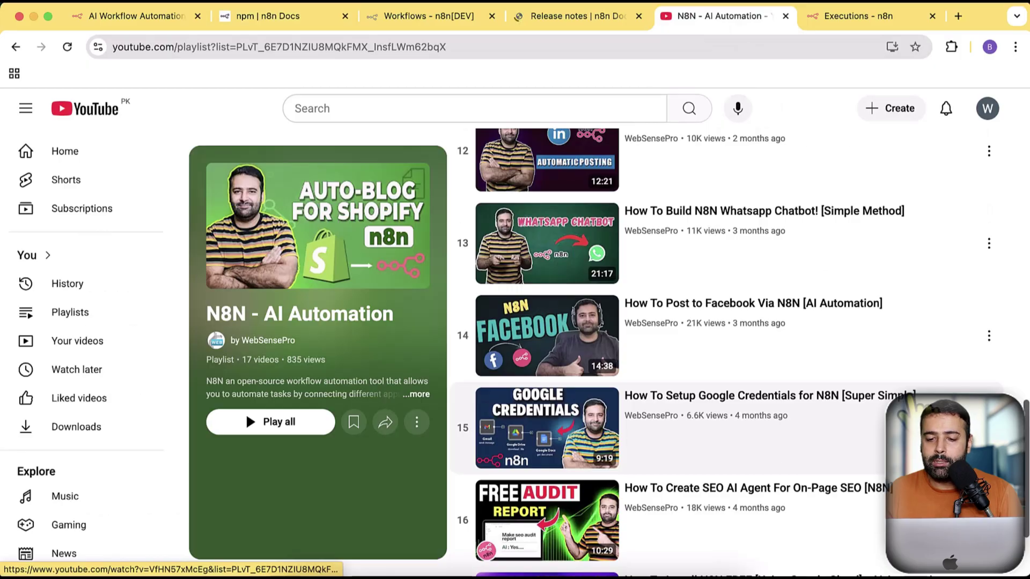
{"action": "scroll", "coordinate": [735, 272], "scroll_direction": "up", "scroll_amount": 1}
{"action": "scroll", "coordinate": [851, 356], "scroll_direction": "up", "scroll_amount": 2}
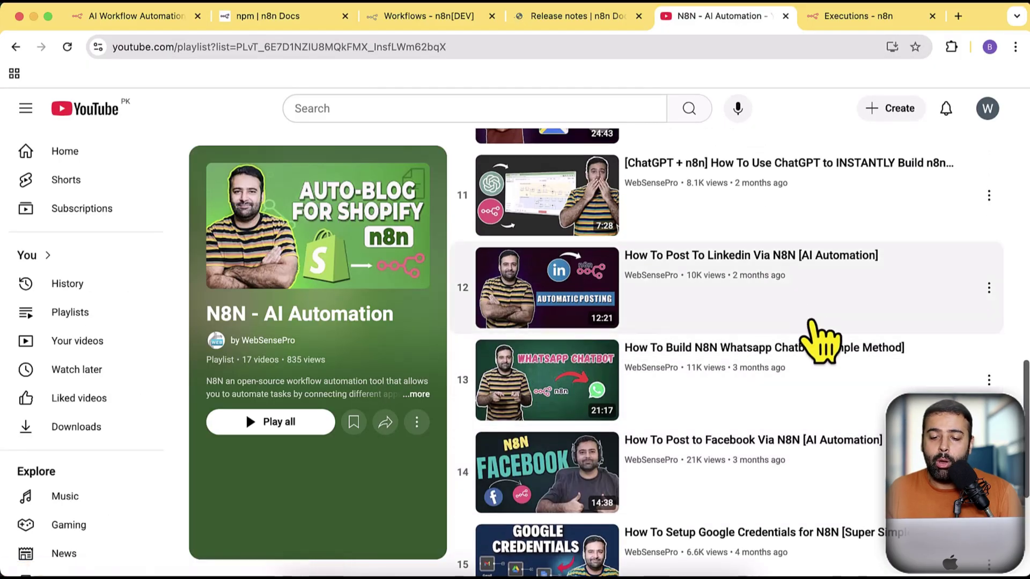
{"action": "scroll", "coordinate": [812, 325], "scroll_direction": "up", "scroll_amount": 2}
{"action": "scroll", "coordinate": [855, 386], "scroll_direction": "up", "scroll_amount": 8}
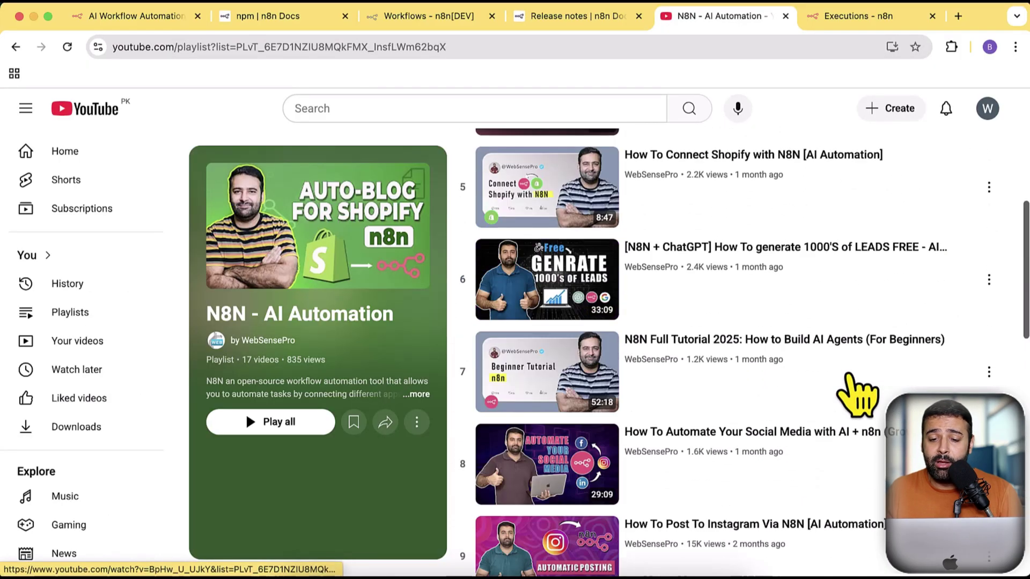